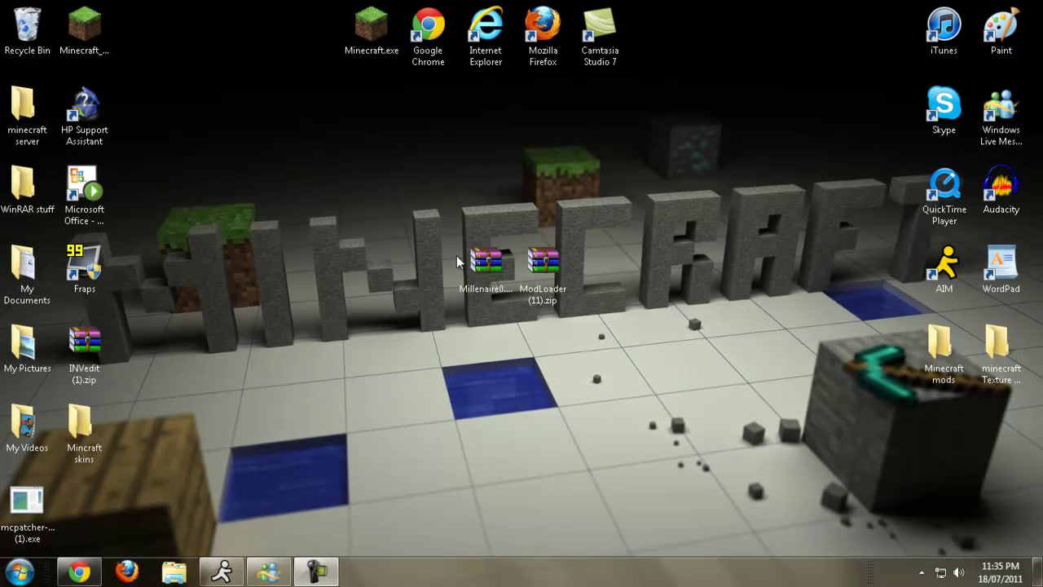
# Select and deselect the Millenaire and ModLoader zip files on the desktop
pyautogui.moveTo(454, 216)
pyautogui.mouseDown()
pyautogui.moveTo(577, 323)
pyautogui.moveTo(573, 311)
pyautogui.mouseUp()
pyautogui.click(590, 372)
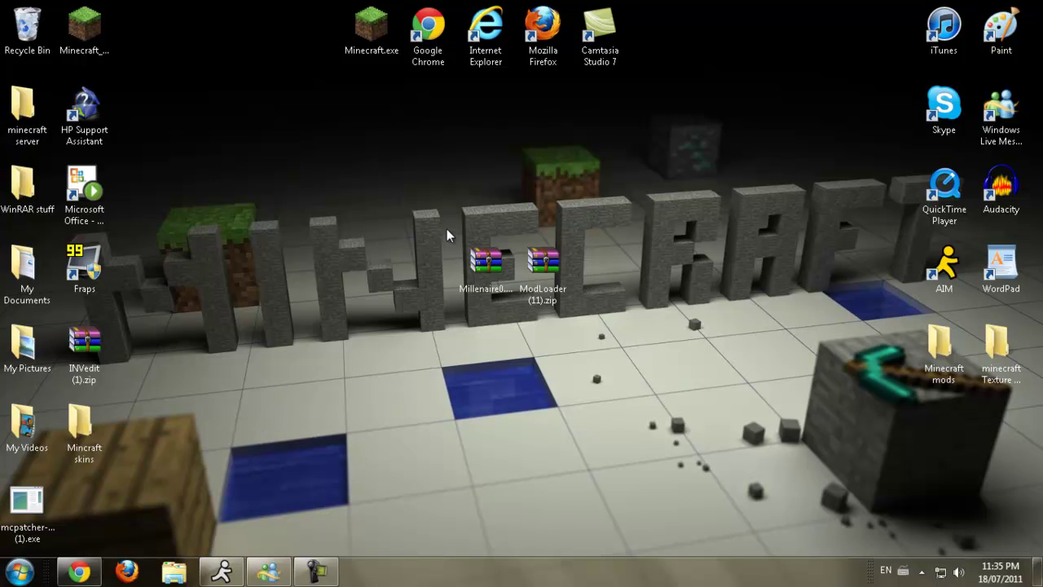
pyautogui.moveTo(447, 226)
pyautogui.mouseDown()
pyautogui.moveTo(553, 310)
pyautogui.moveTo(585, 319)
pyautogui.mouseUp()
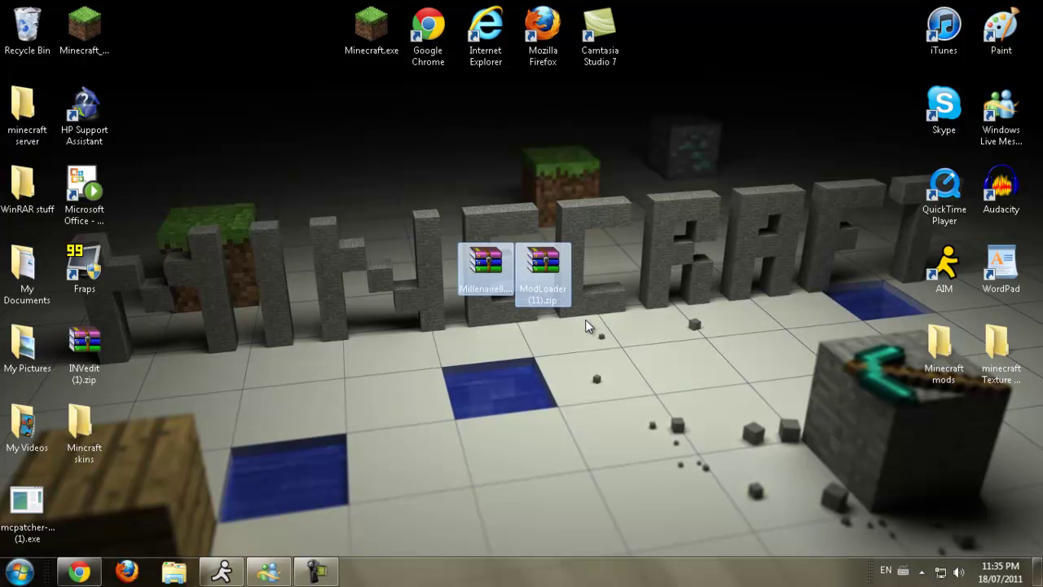
pyautogui.click(584, 332)
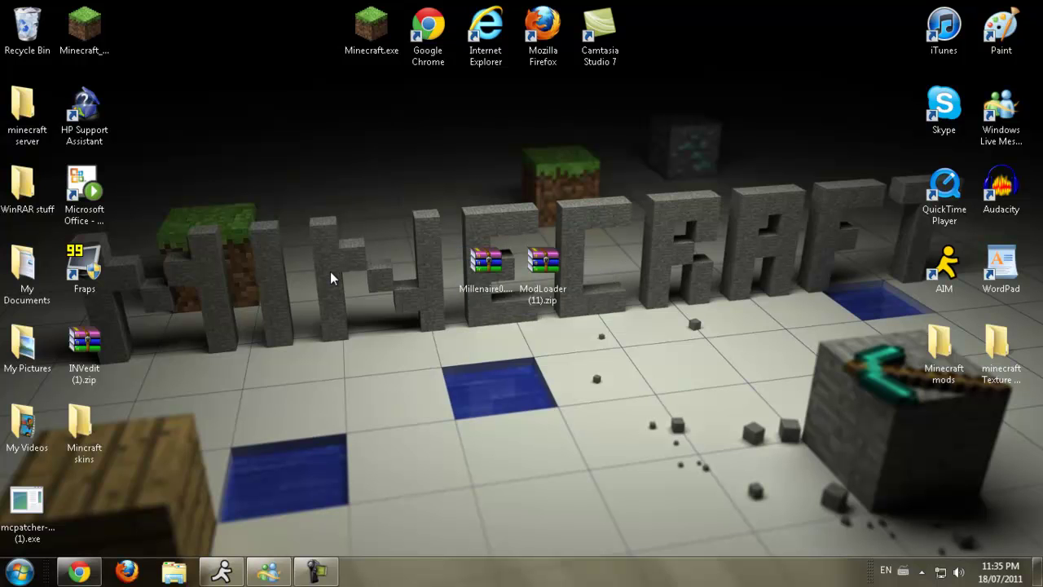
pyautogui.click(75, 573)
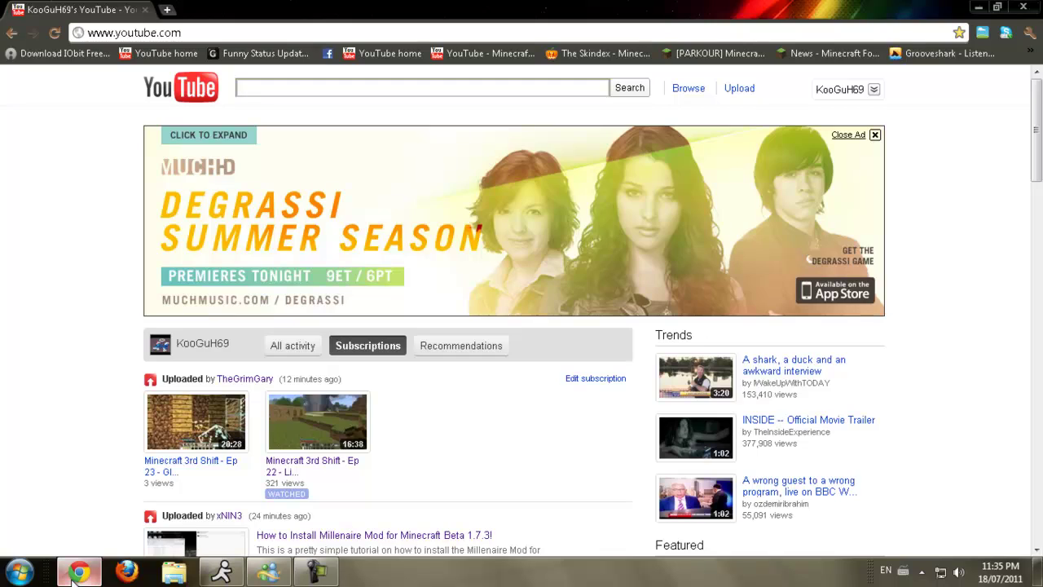
pyautogui.click(73, 575)
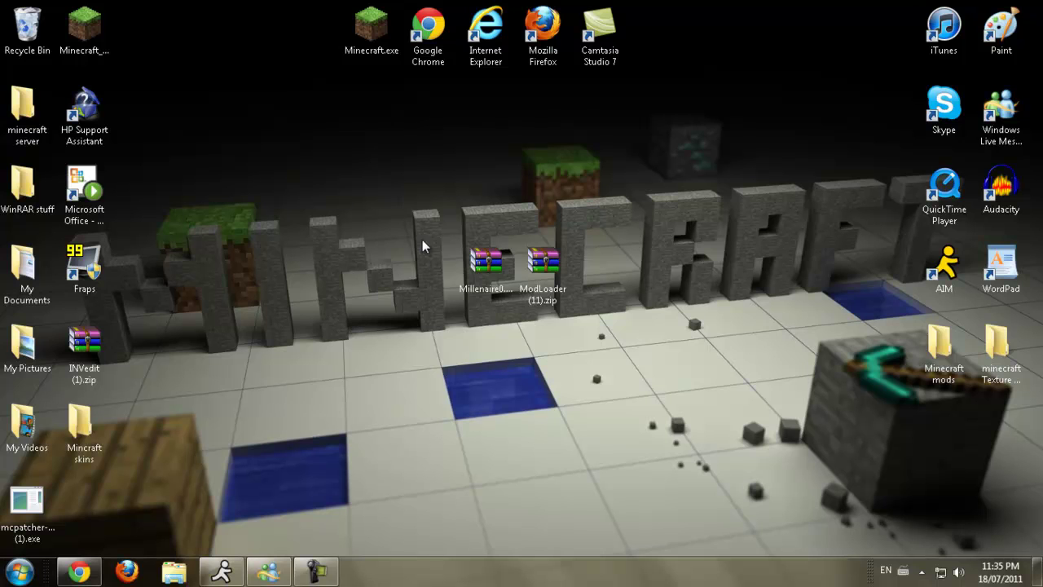
pyautogui.moveTo(439, 229); pyautogui.dragTo(610, 315)
pyautogui.click(602, 330)
pyautogui.moveTo(429, 311)
pyautogui.mouseDown()
pyautogui.moveTo(598, 241)
pyautogui.moveTo(575, 239)
pyautogui.mouseUp()
pyautogui.click(602, 284)
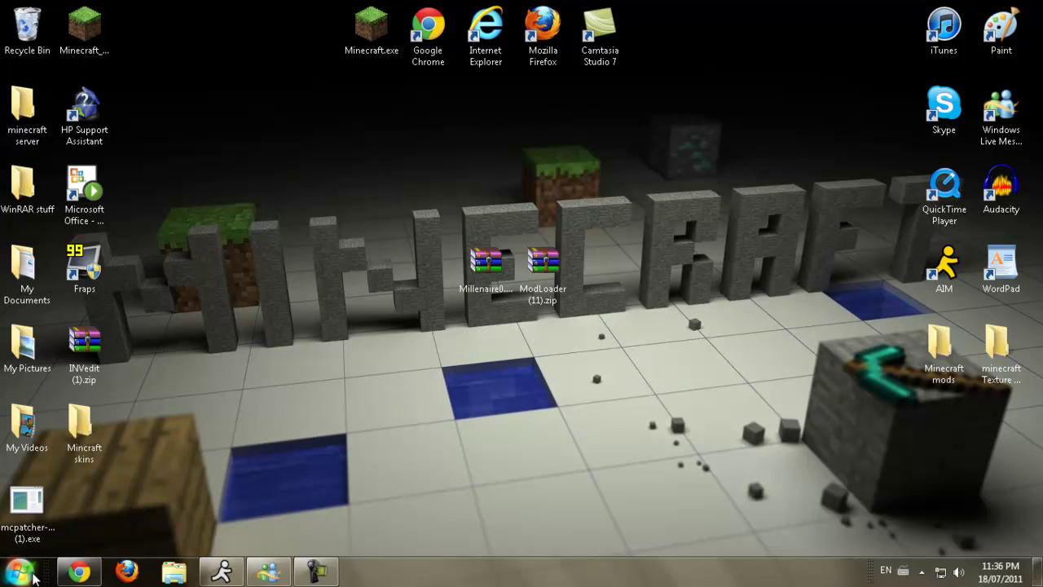
# Open the Roaming folder by searching %appdata% from the Start menu
pyautogui.click(20, 571)
pyautogui.click(48, 532)
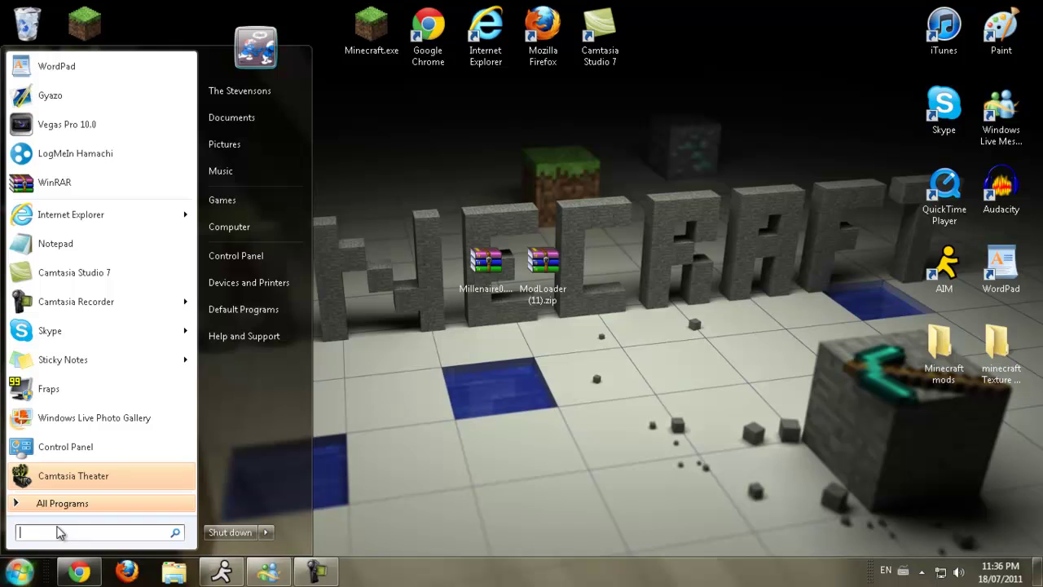
pyautogui.write('%appd')
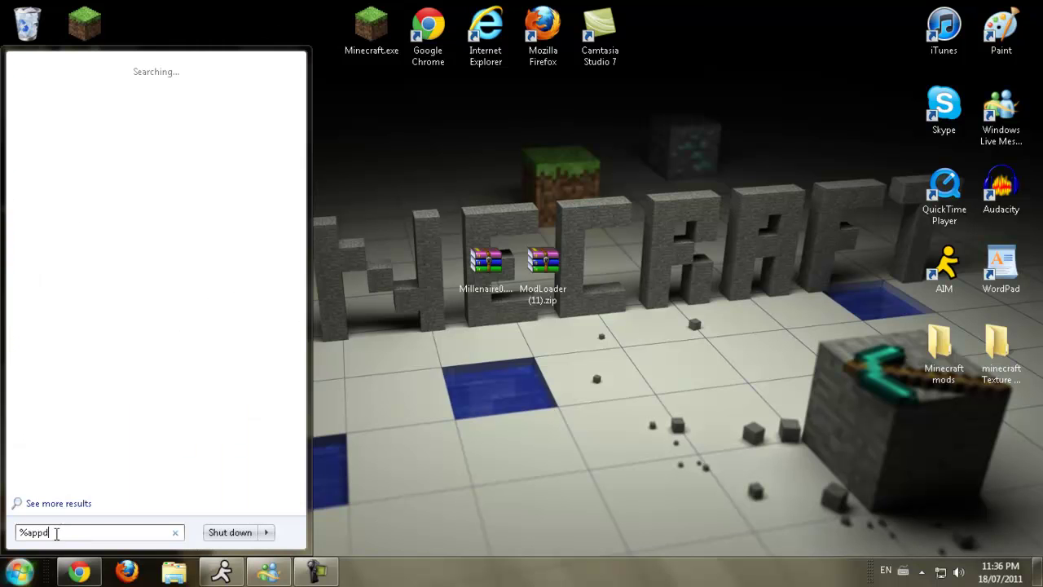
pyautogui.write('ata%')
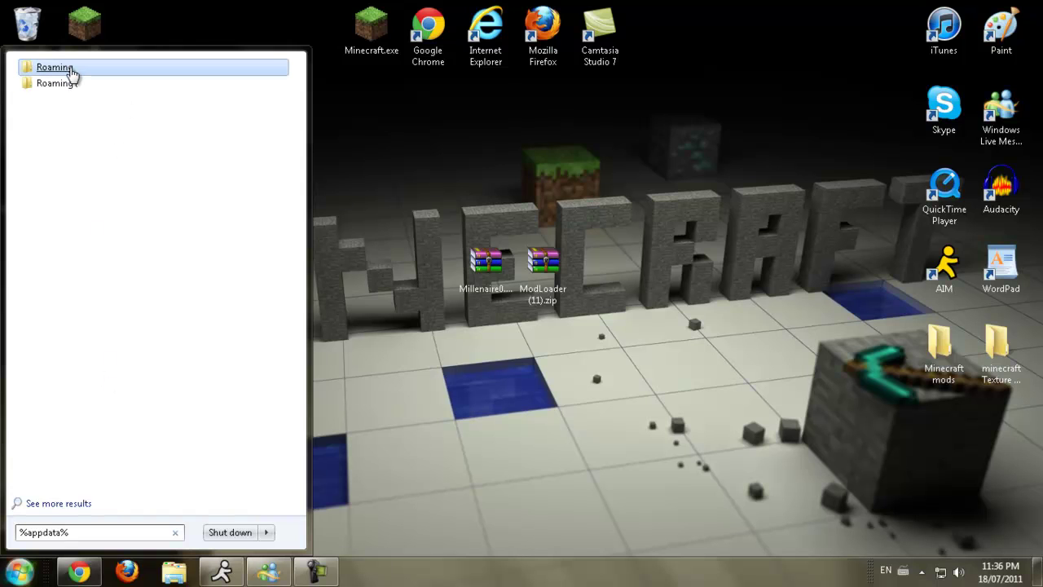
pyautogui.click(71, 72)
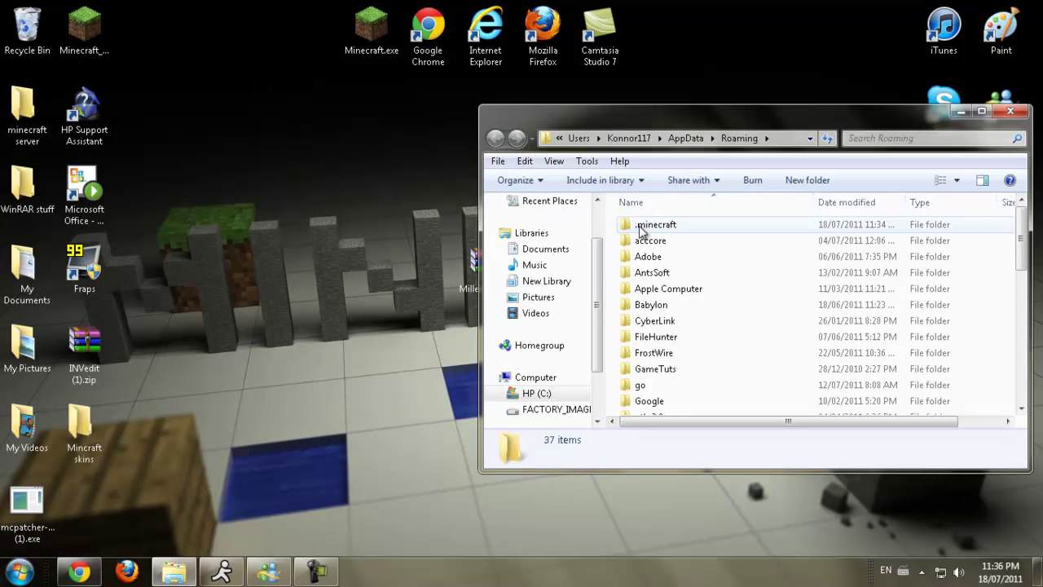
# Copy the .minecraft folder onto the desktop as a backup and check its contents
pyautogui.click(641, 229)
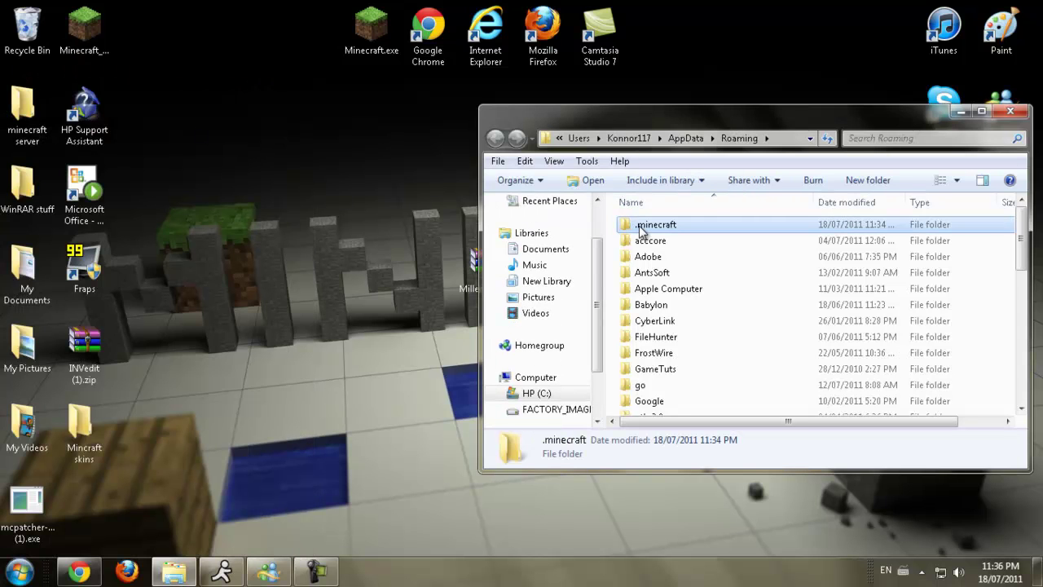
pyautogui.rightClick(640, 230)
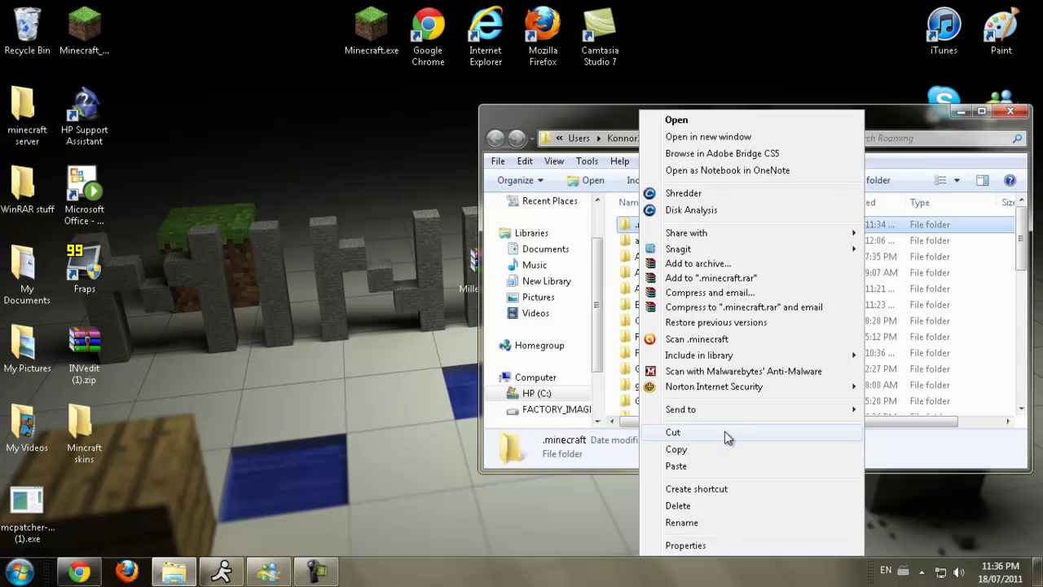
pyautogui.click(723, 452)
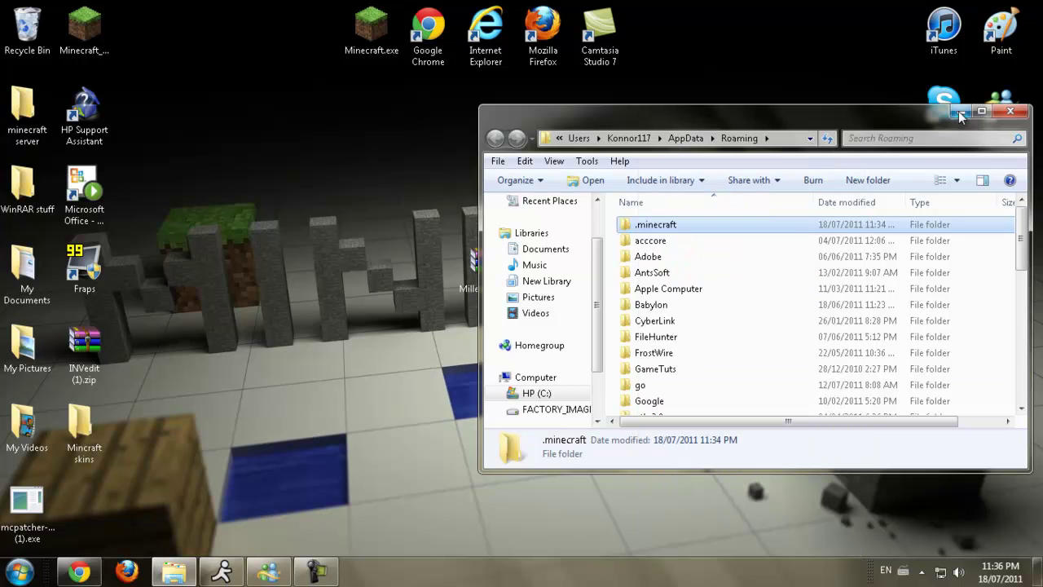
pyautogui.click(960, 112)
pyautogui.rightClick(214, 122)
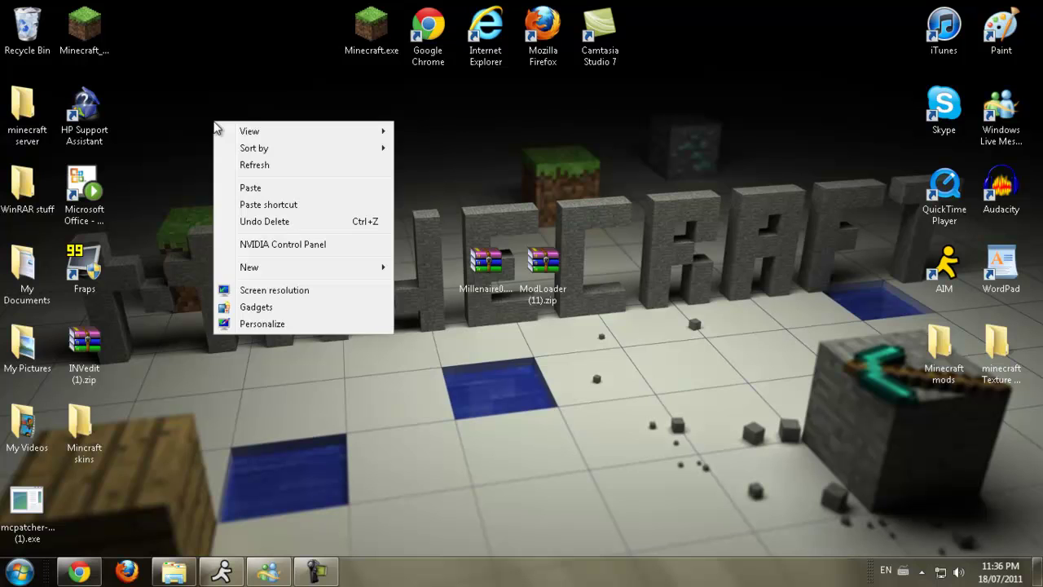
pyautogui.click(284, 192)
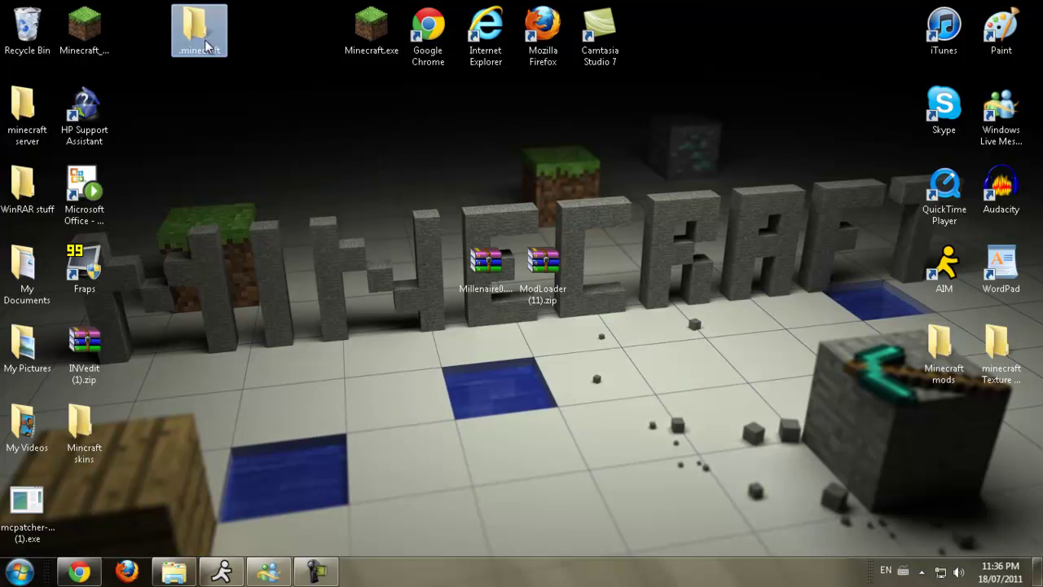
pyautogui.moveTo(203, 28); pyautogui.dragTo(202, 109)
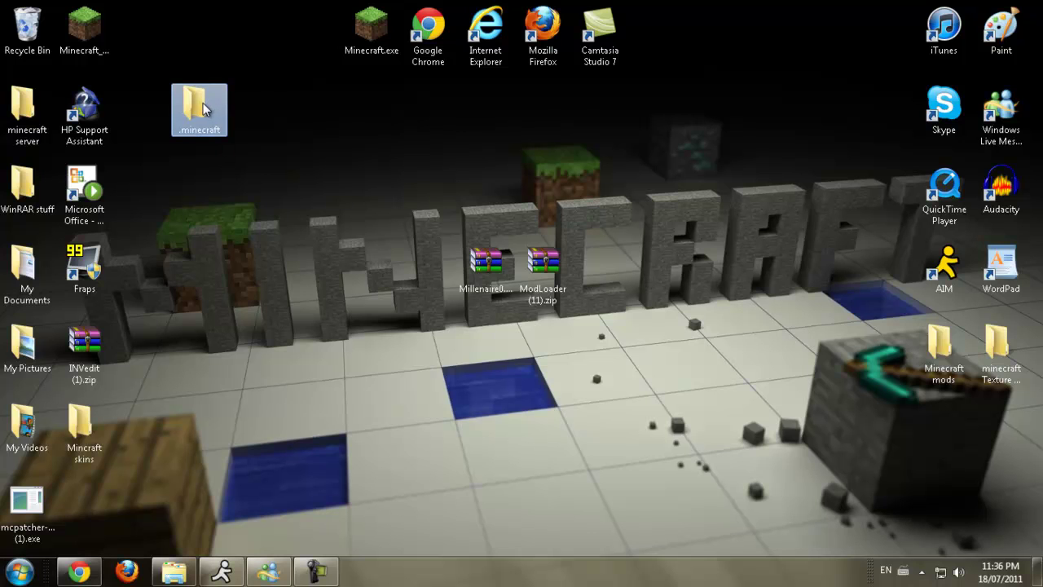
pyautogui.doubleClick(207, 125)
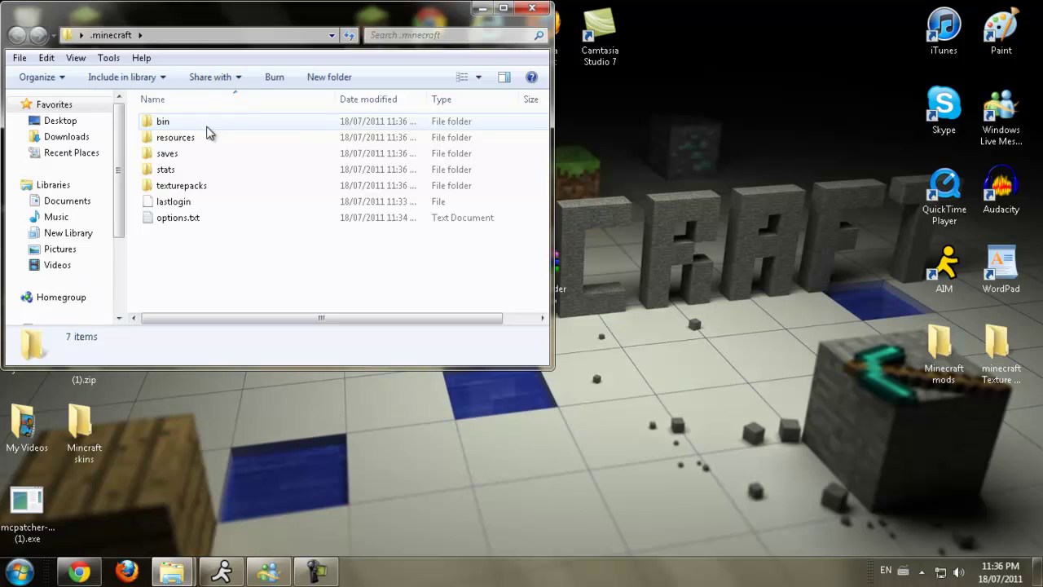
pyautogui.click(534, 9)
pyautogui.moveTo(172, 571)
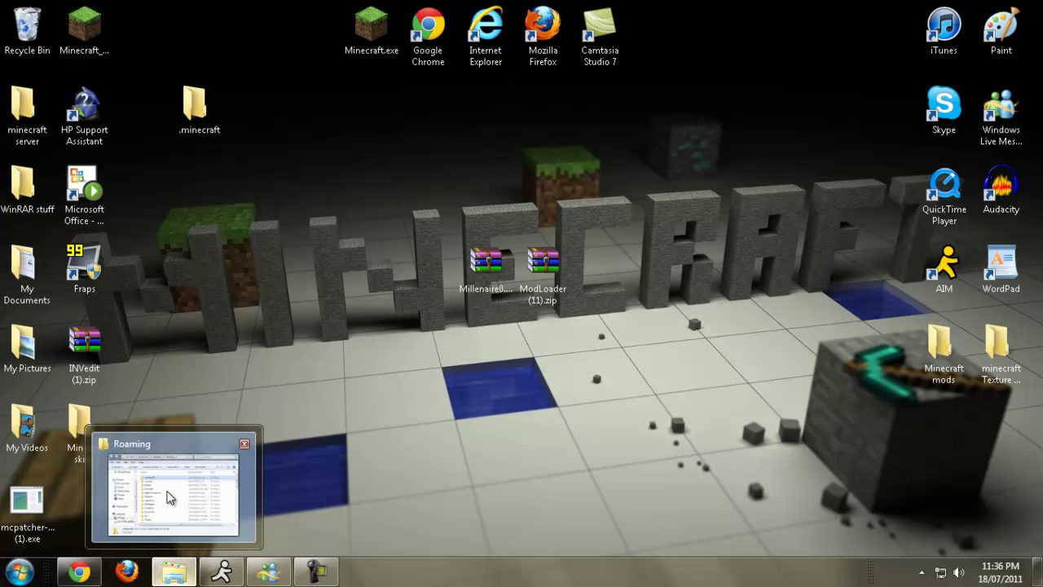
# Go into .minecraft\bin and open minecraft.jar with WinRAR archiver
pyautogui.click(173, 544)
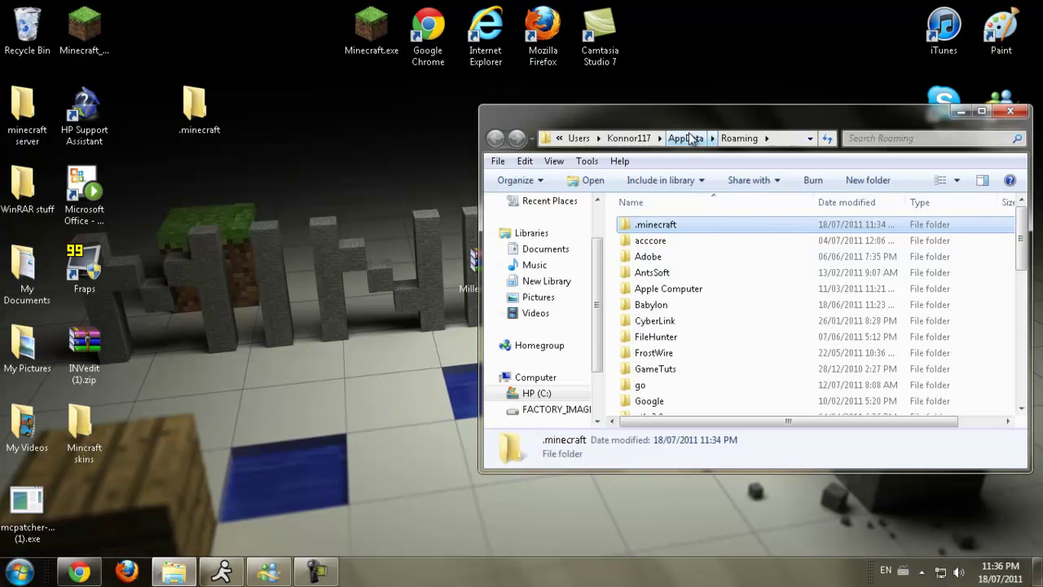
pyautogui.moveTo(666, 115); pyautogui.dragTo(595, 109)
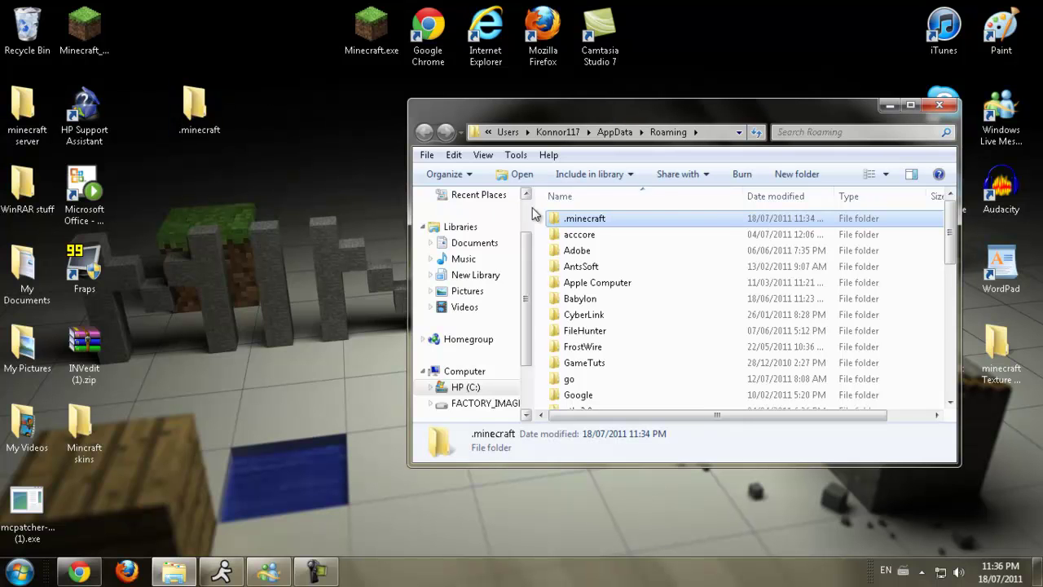
pyautogui.doubleClick(570, 223)
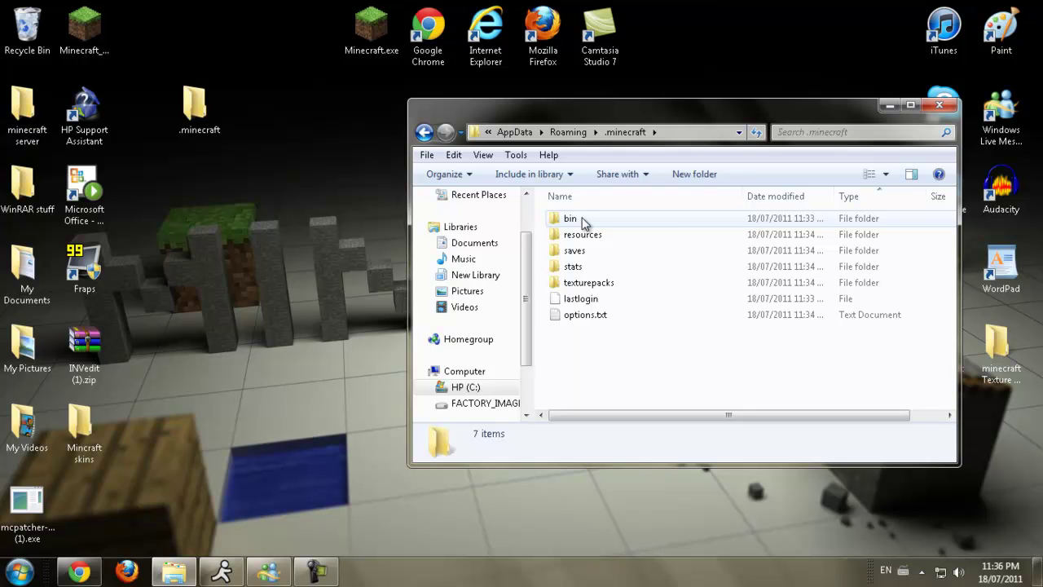
pyautogui.doubleClick(582, 221)
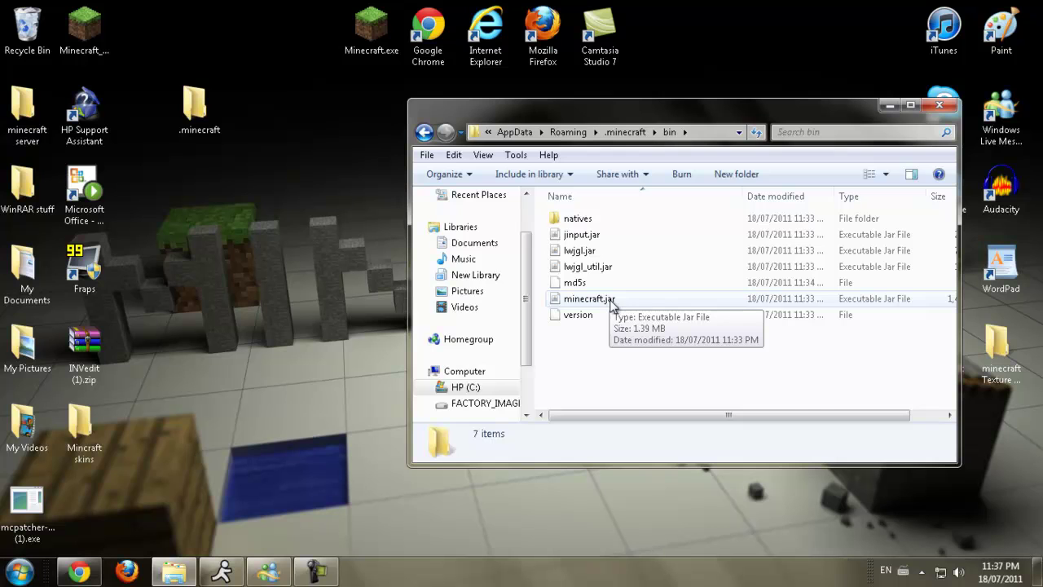
pyautogui.click(613, 301)
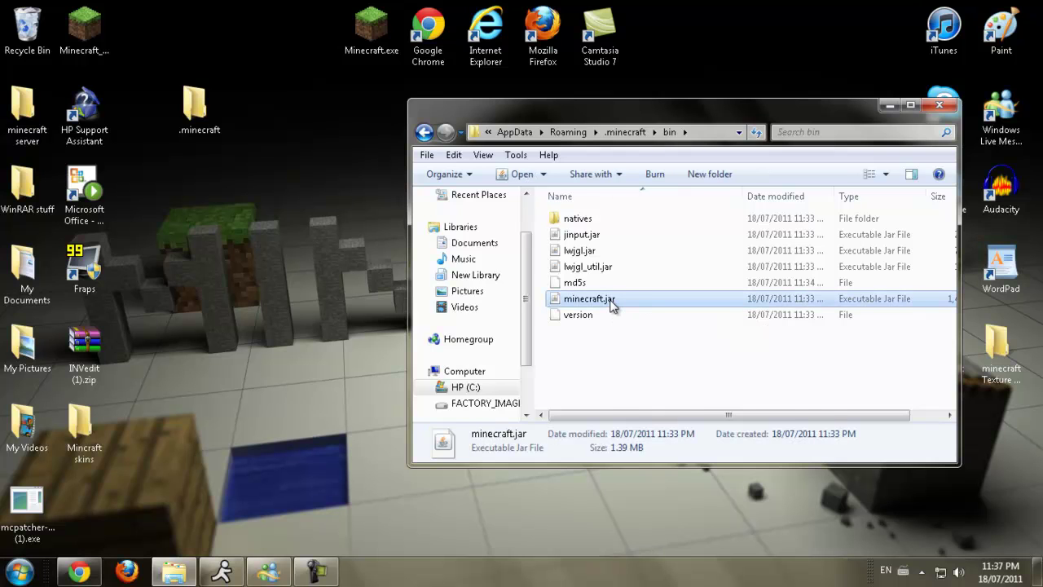
pyautogui.rightClick(612, 301)
pyautogui.moveTo(657, 288)
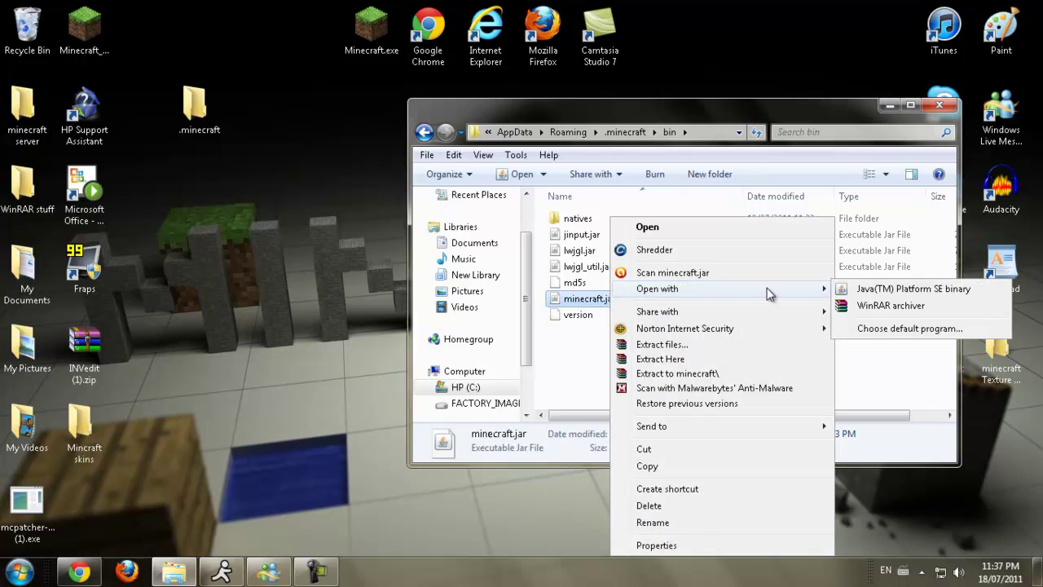
pyautogui.click(864, 306)
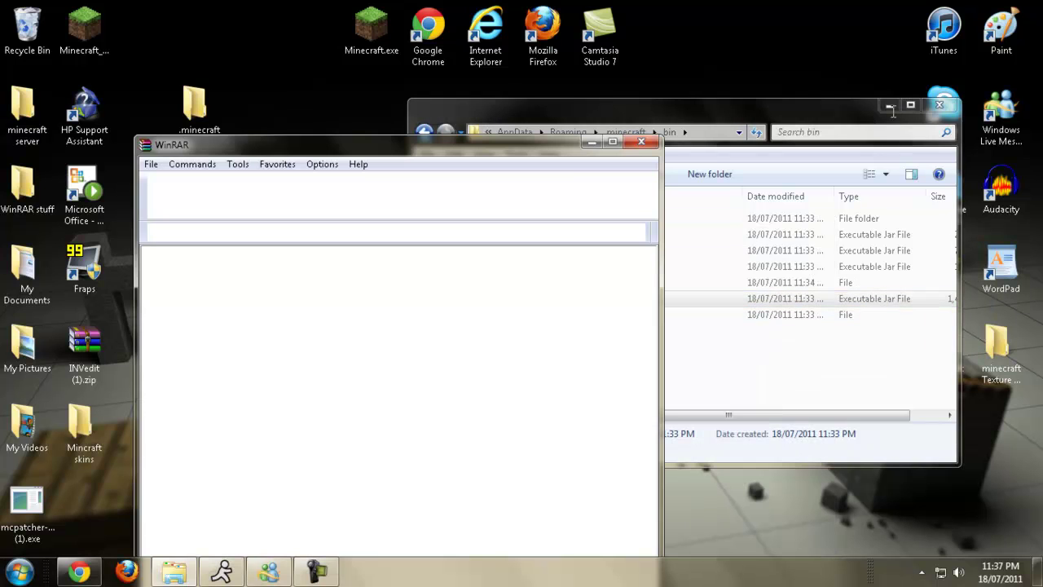
# Snap minecraft.jar to the right half and the ModLoader archive to the left half
pyautogui.click(890, 106)
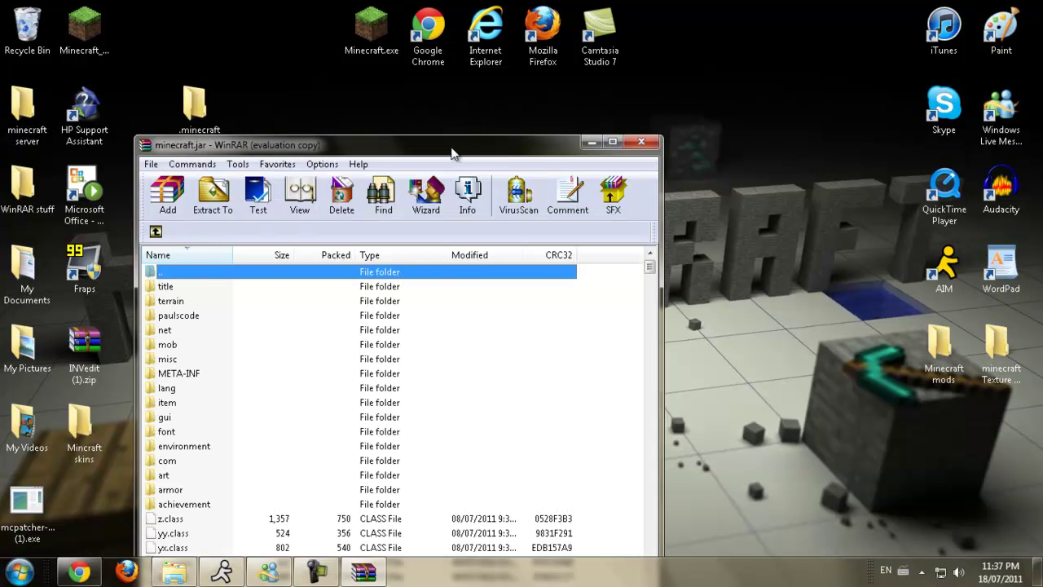
pyautogui.moveTo(452, 153); pyautogui.dragTo(1042, 147)
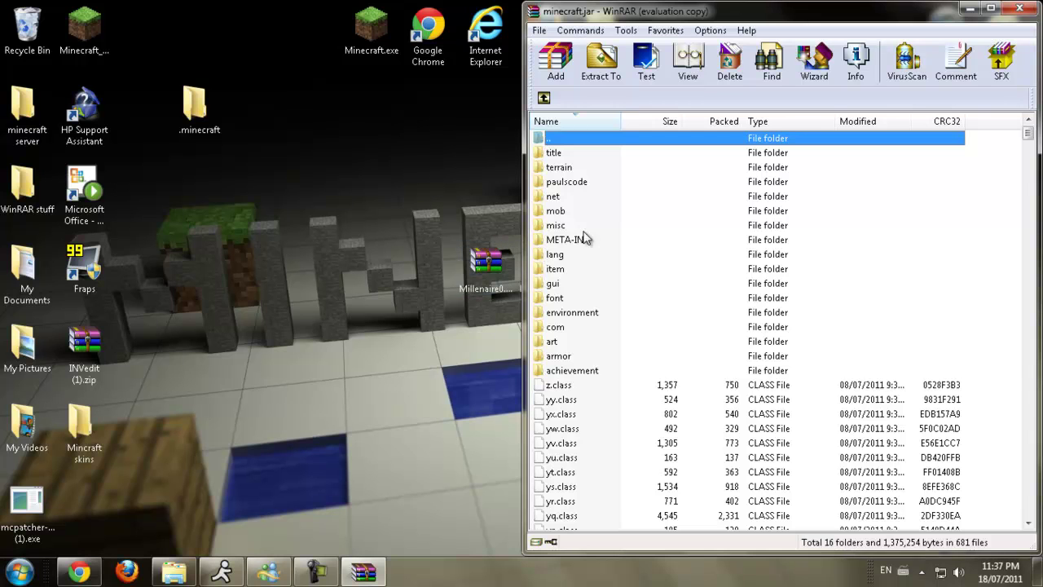
pyautogui.click(971, 8)
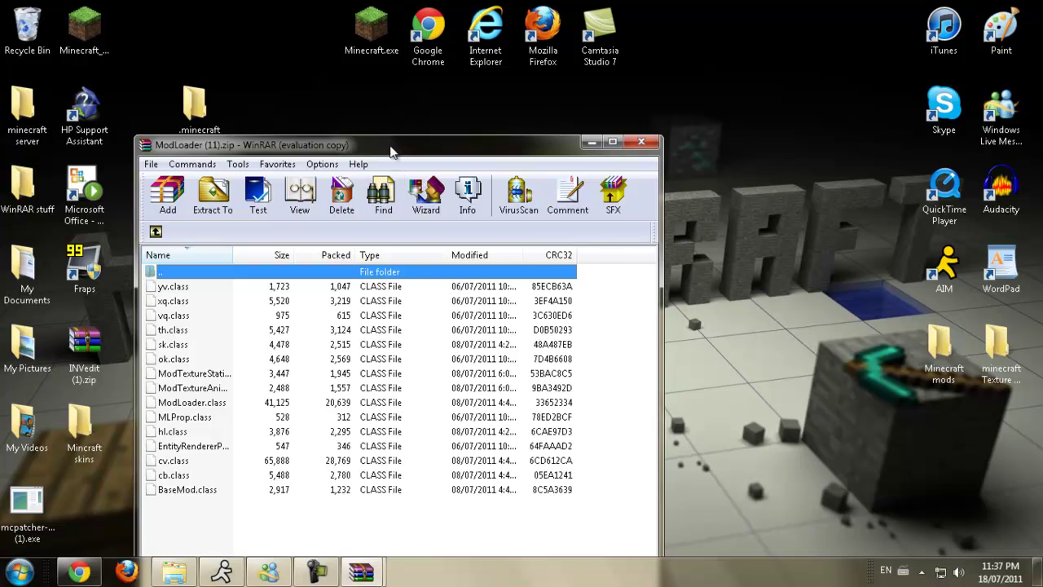
pyautogui.moveTo(398, 153); pyautogui.dragTo(4, 154)
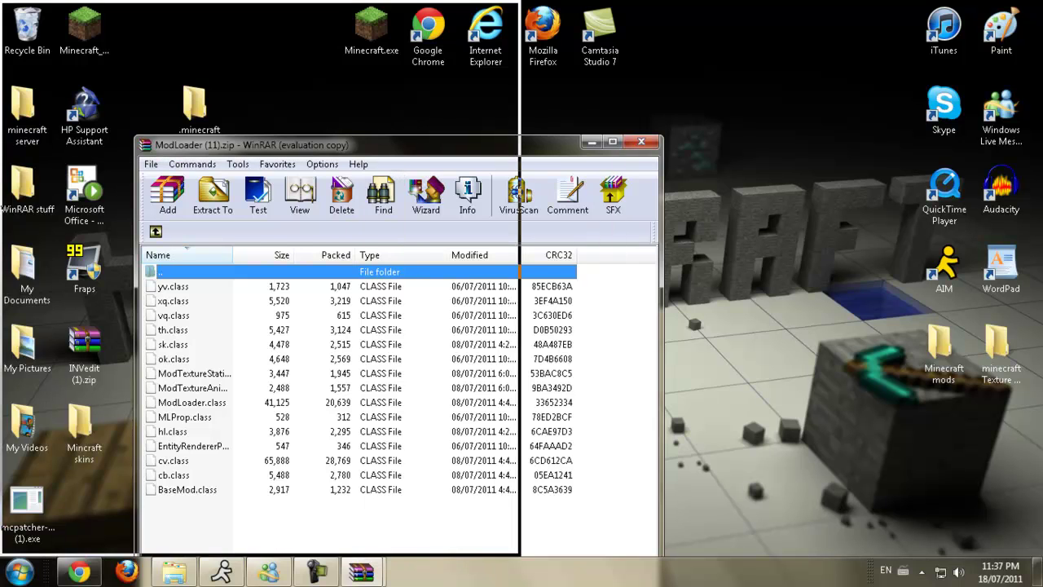
pyautogui.click(295, 513)
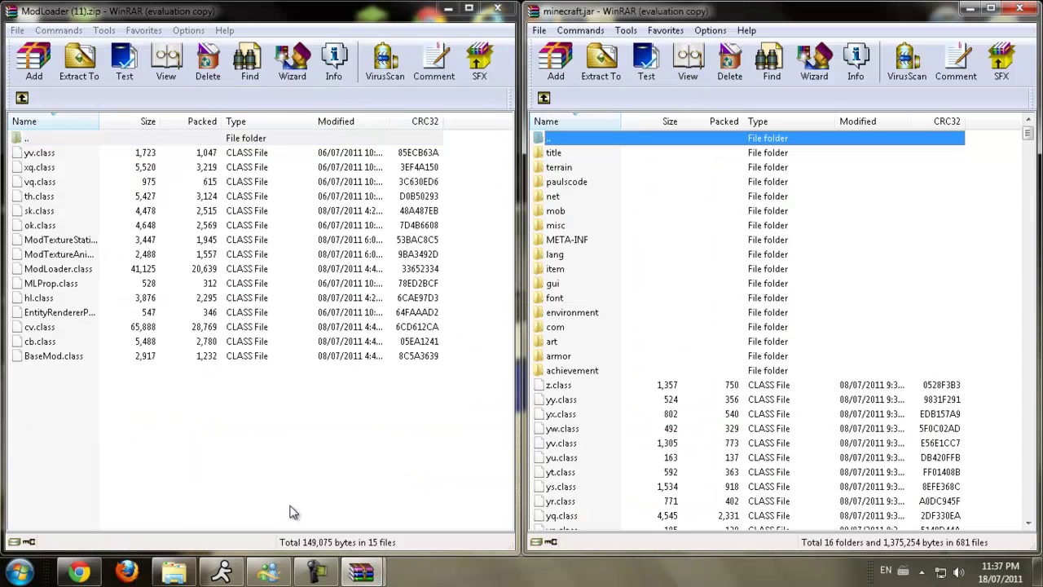
# Delete the META-INF folder from minecraft.jar
pyautogui.click(580, 245)
pyautogui.rightClick(580, 245)
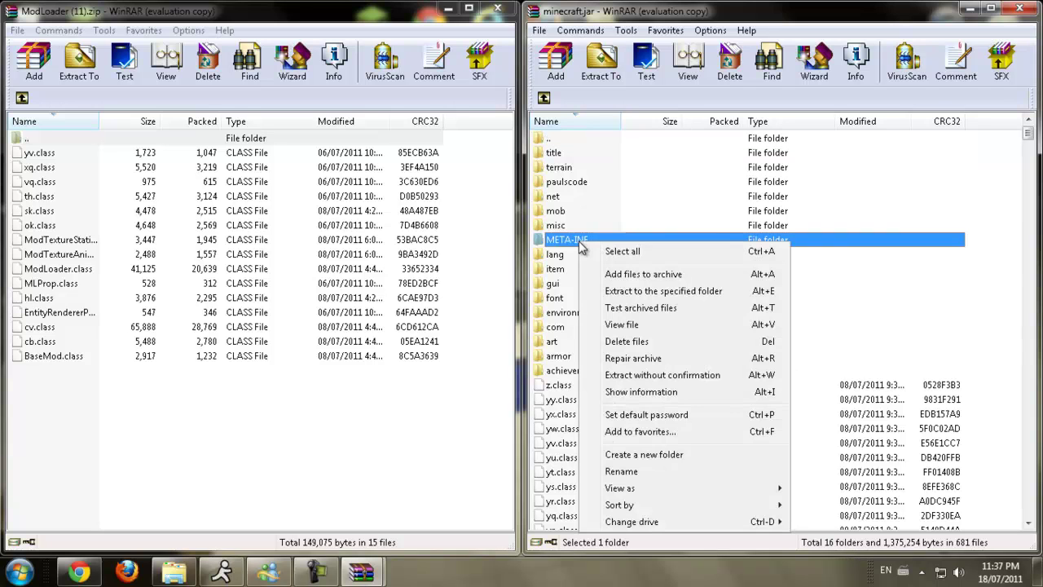
pyautogui.click(648, 342)
pyautogui.click(544, 341)
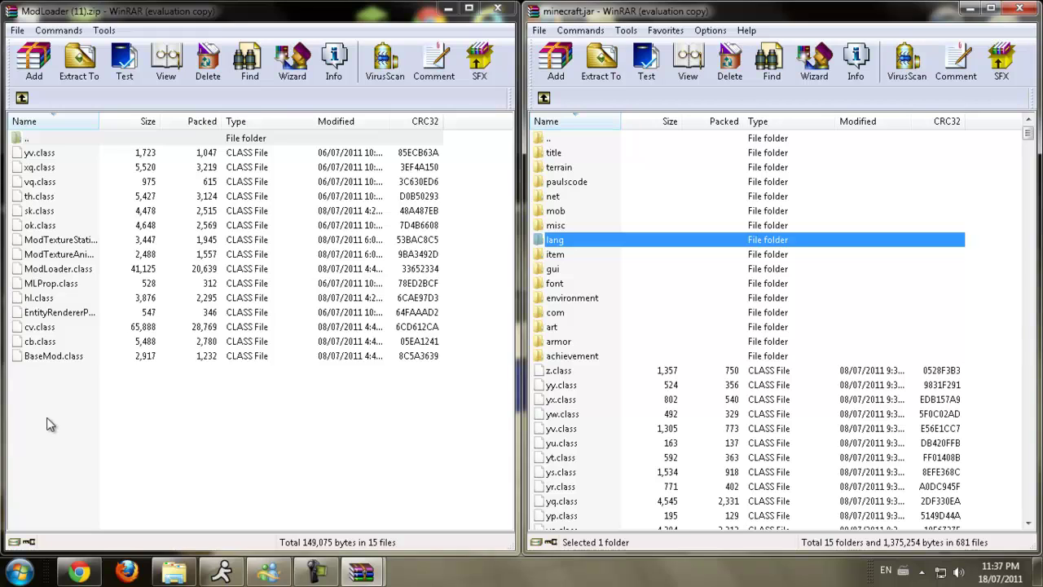
# Add all 15 ModLoader class files into minecraft.jar
pyautogui.moveTo(49, 417)
pyautogui.mouseDown()
pyautogui.moveTo(57, 169)
pyautogui.moveTo(46, 379)
pyautogui.mouseUp()
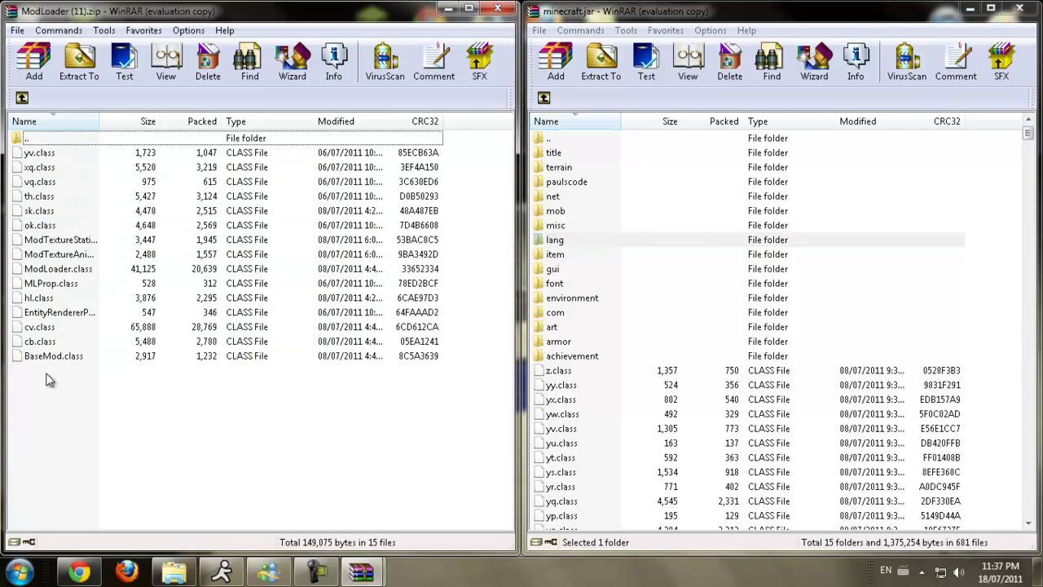
pyautogui.moveTo(49, 377); pyautogui.dragTo(92, 148)
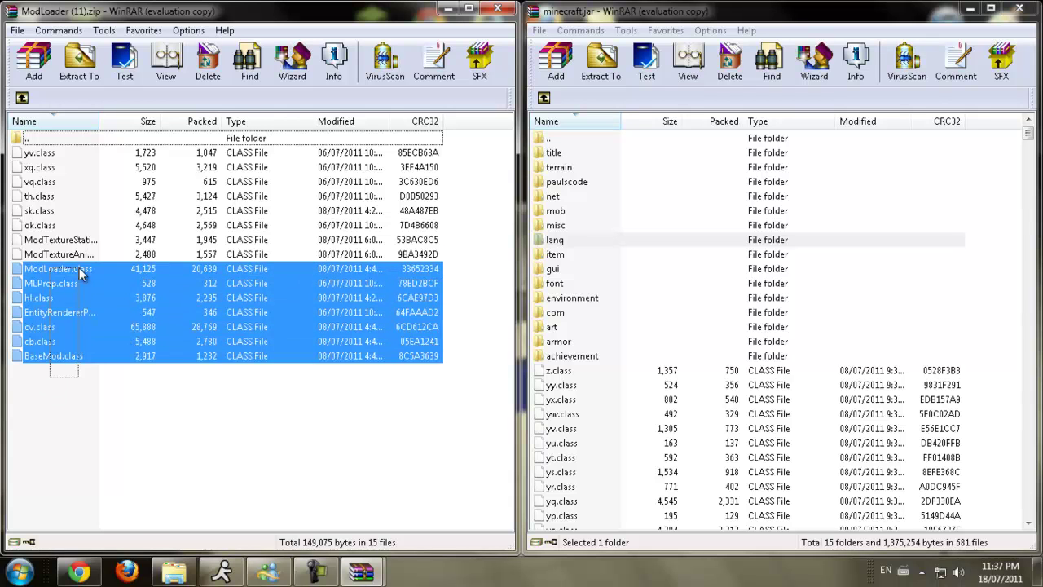
pyautogui.moveTo(62, 210); pyautogui.dragTo(616, 474)
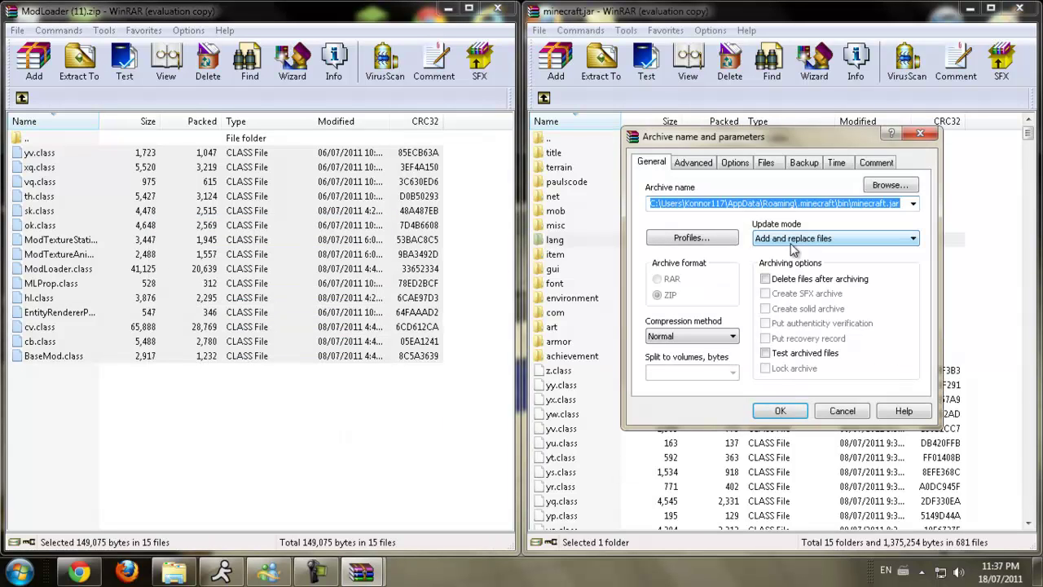
pyautogui.click(797, 413)
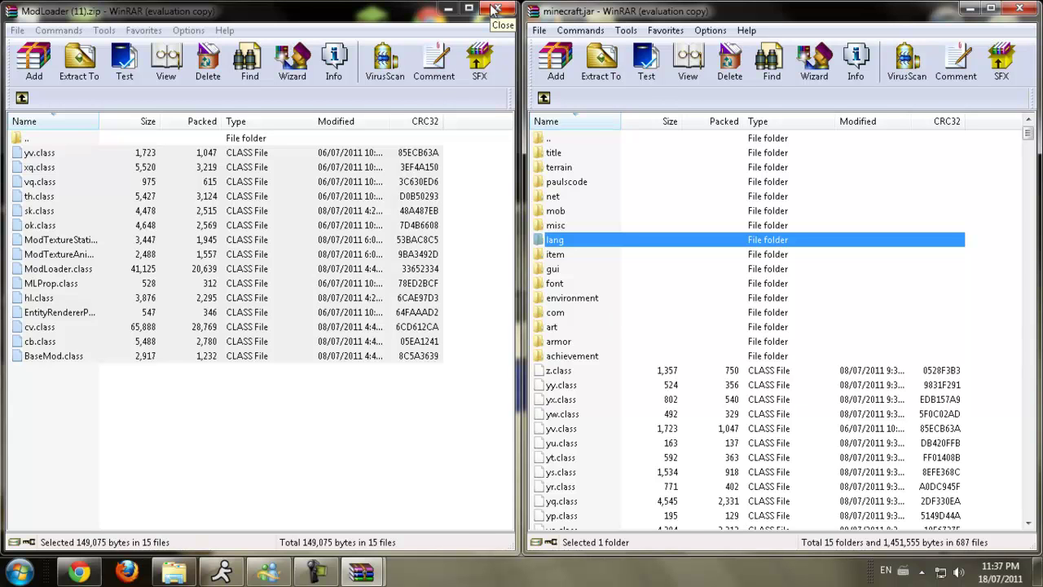
# Open Millenaire0.9.zip on the left, closing the other archives, with Explorer at .minecraft
pyautogui.click(495, 10)
pyautogui.doubleClick(488, 277)
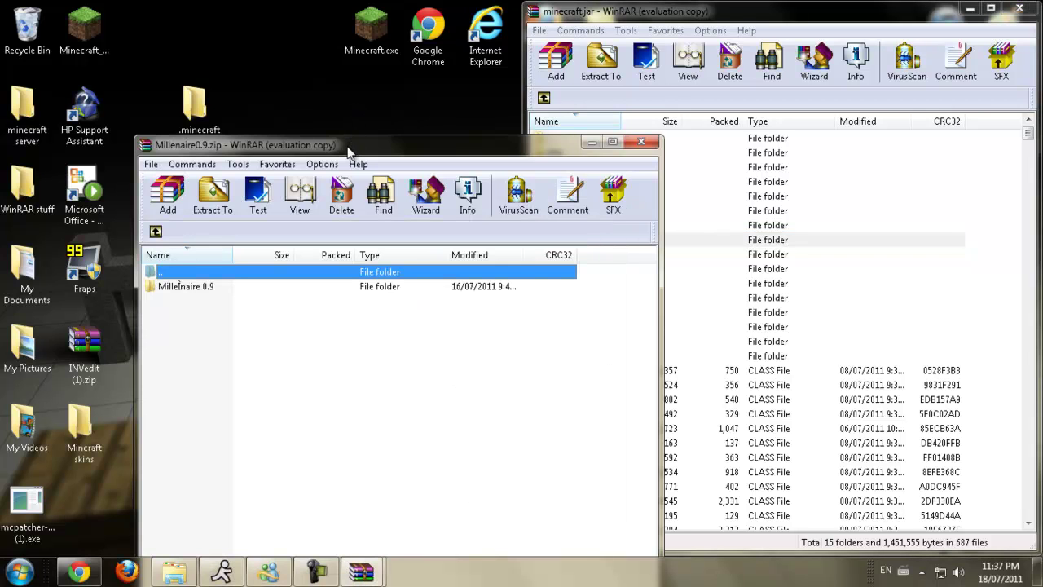
pyautogui.moveTo(348, 150); pyautogui.dragTo(2, 103)
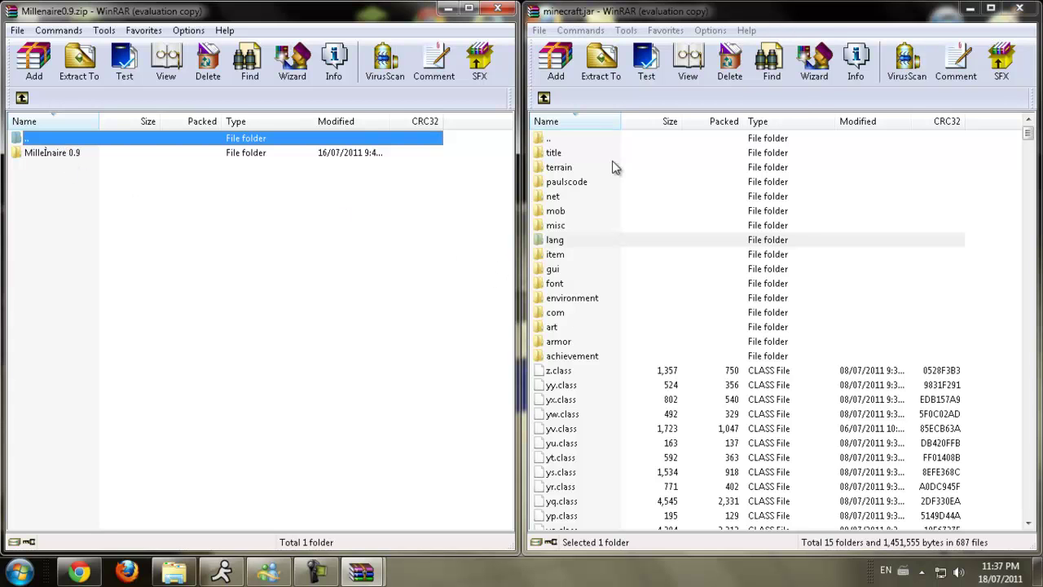
pyautogui.click(1029, 12)
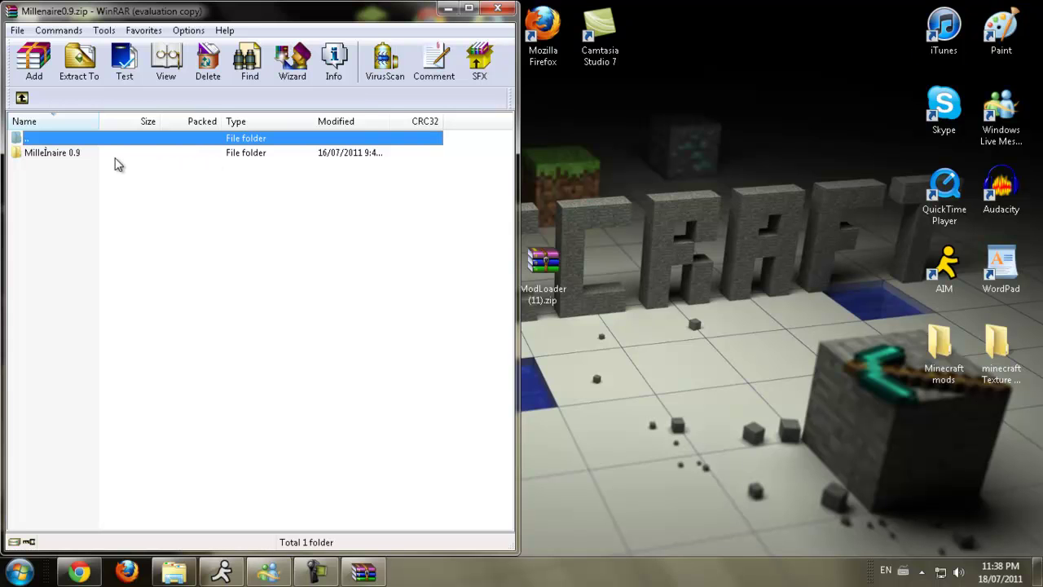
pyautogui.click(173, 570)
pyautogui.moveTo(602, 109)
pyautogui.mouseDown()
pyautogui.moveTo(674, 122)
pyautogui.moveTo(735, 114)
pyautogui.mouseUp()
pyautogui.click(558, 140)
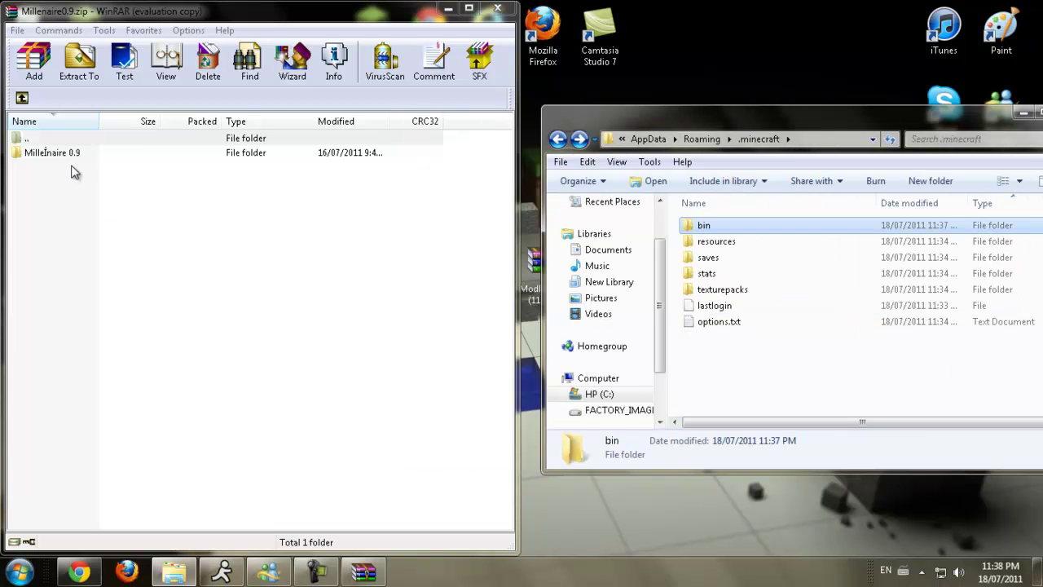
# Extract the millenaire folder from 'Put in minecraft folder' into .minecraft
pyautogui.doubleClick(72, 154)
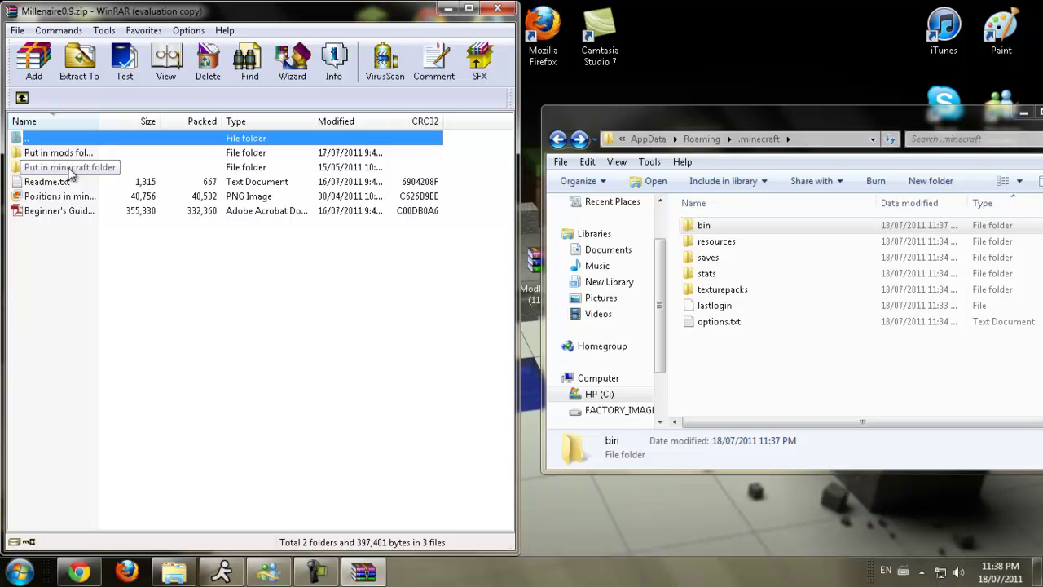
pyautogui.doubleClick(69, 169)
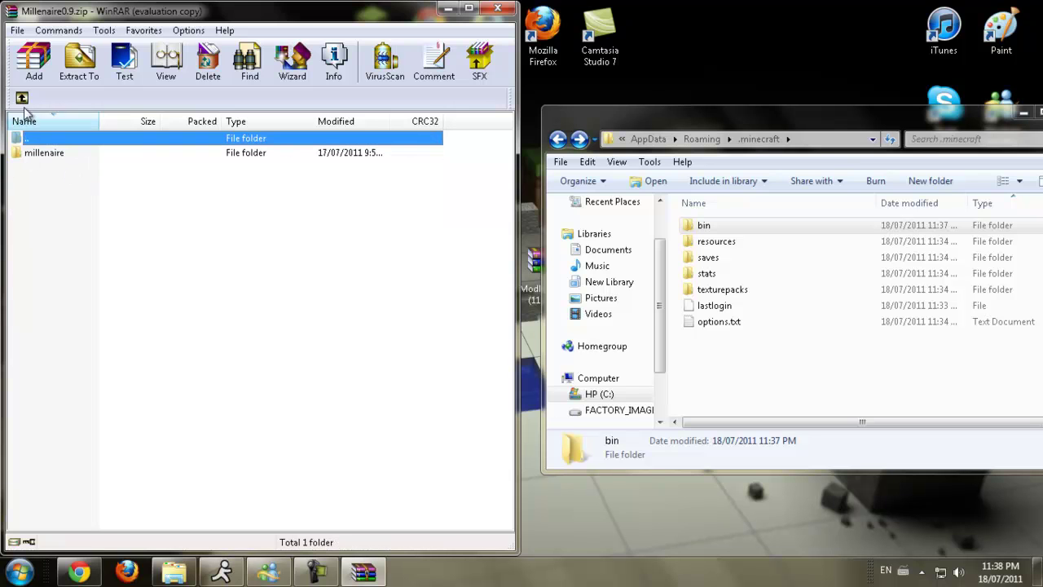
pyautogui.doubleClick(53, 136)
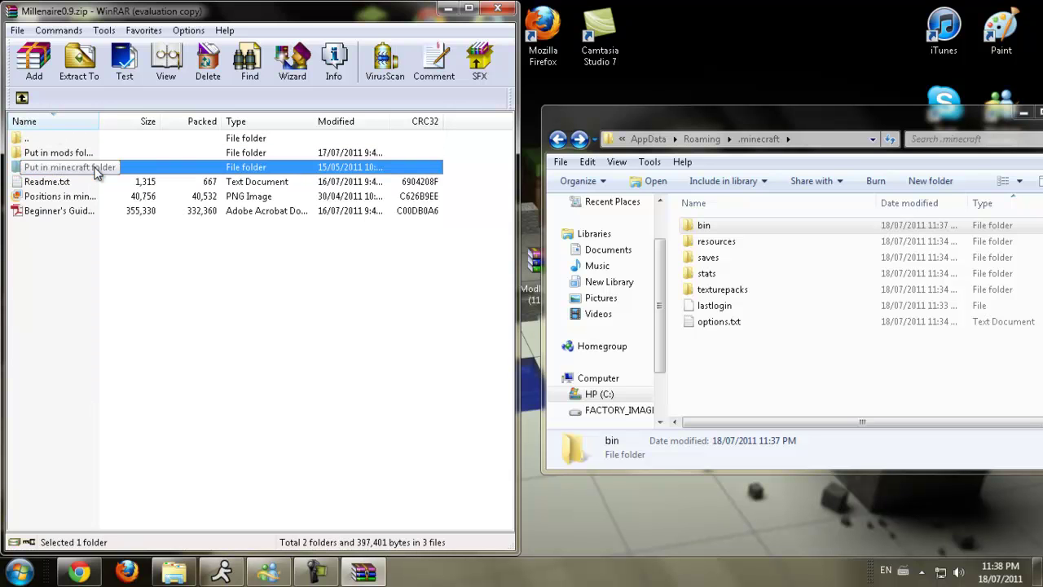
pyautogui.doubleClick(96, 171)
pyautogui.click(45, 158)
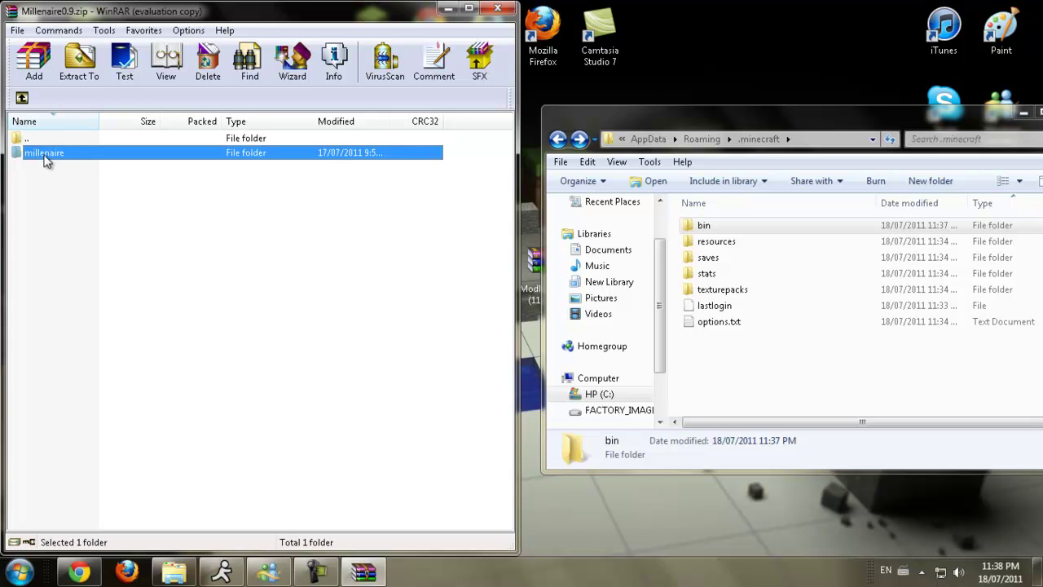
pyautogui.moveTo(44, 159); pyautogui.dragTo(735, 368)
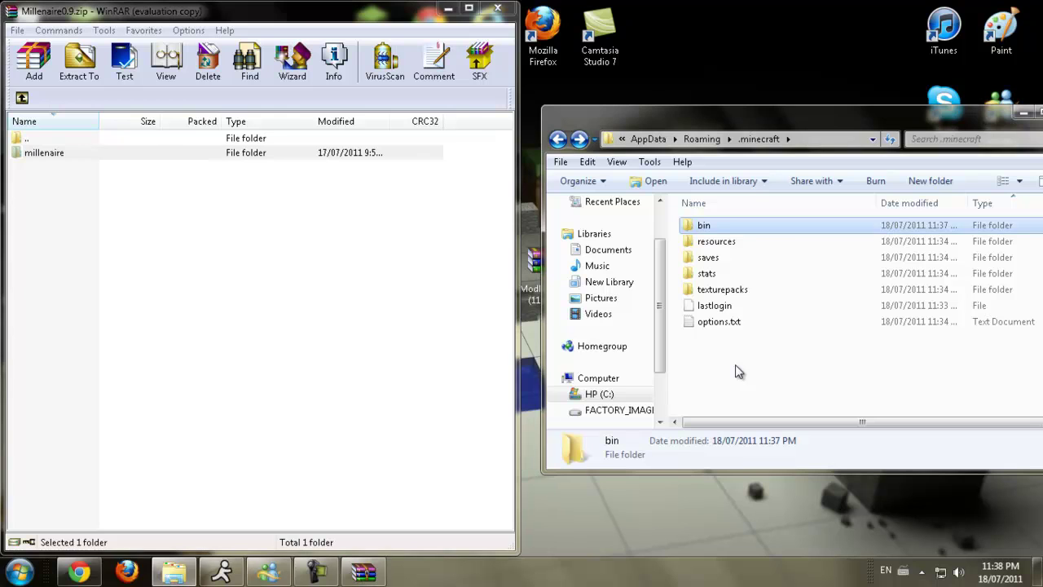
# Create a new folder named mods inside .minecraft
pyautogui.click(735, 365)
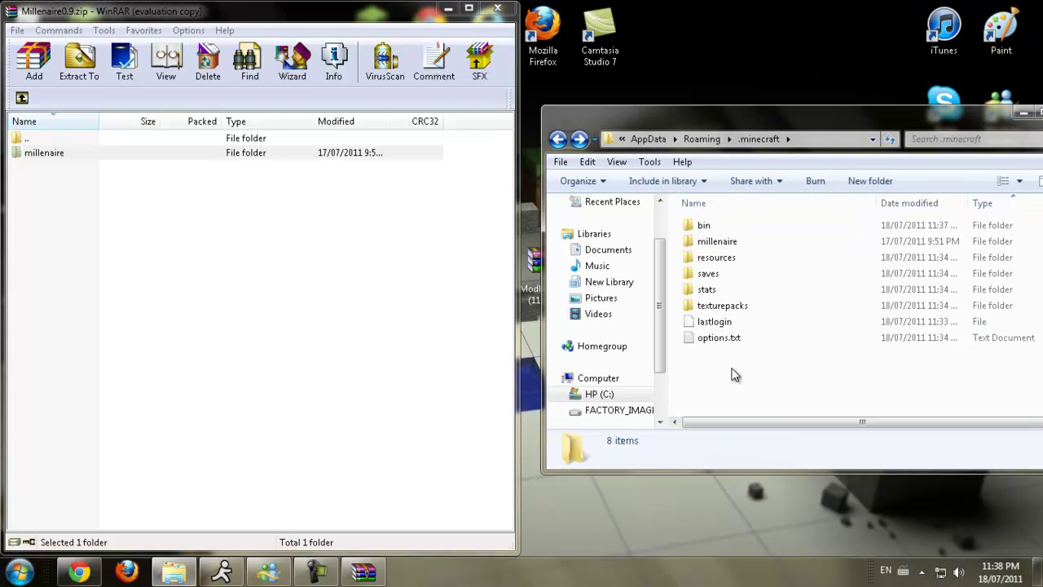
pyautogui.doubleClick(70, 153)
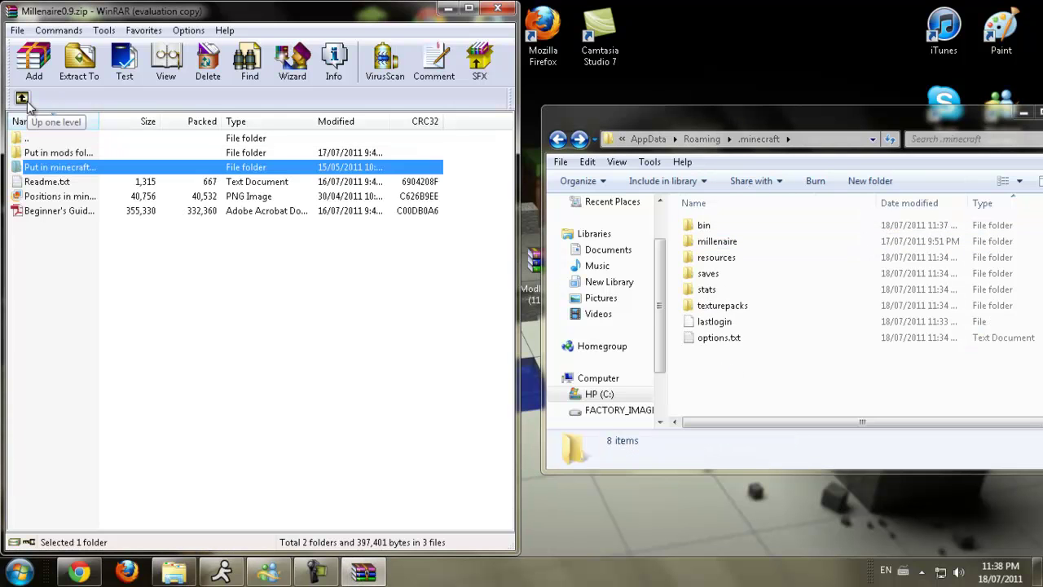
pyautogui.click(71, 154)
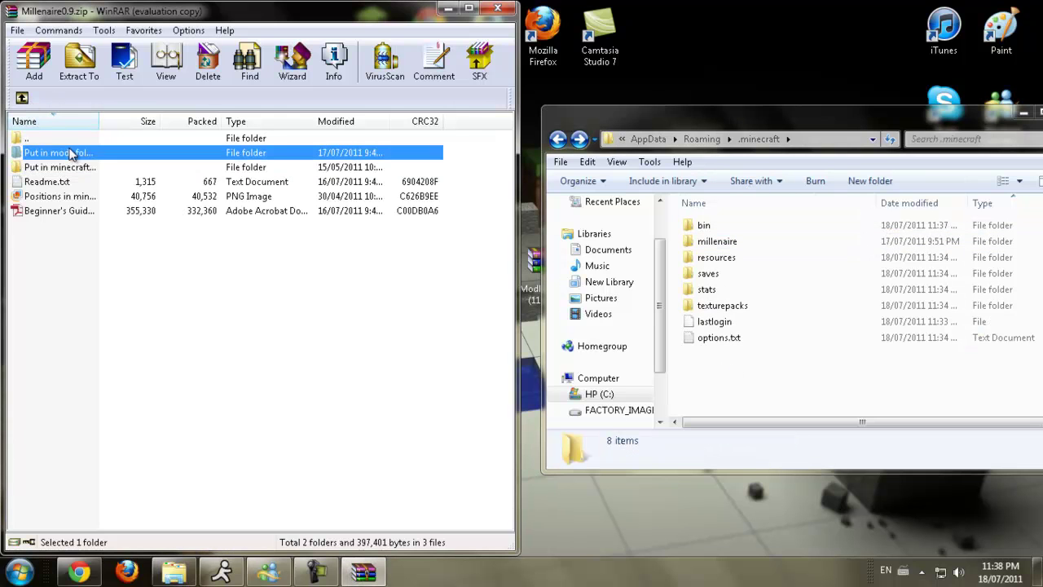
pyautogui.click(715, 369)
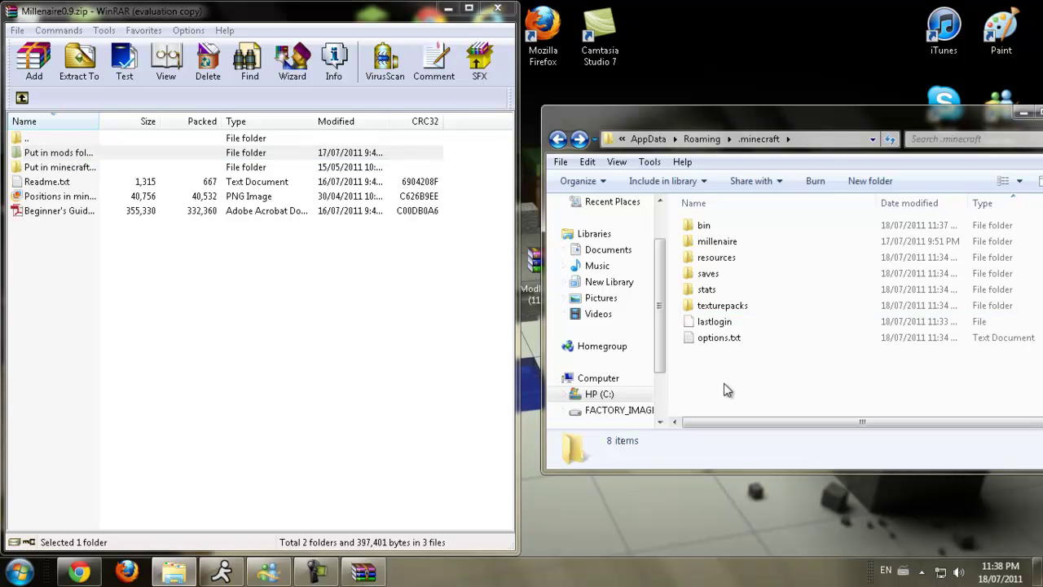
pyautogui.rightClick(709, 368)
pyautogui.moveTo(744, 332)
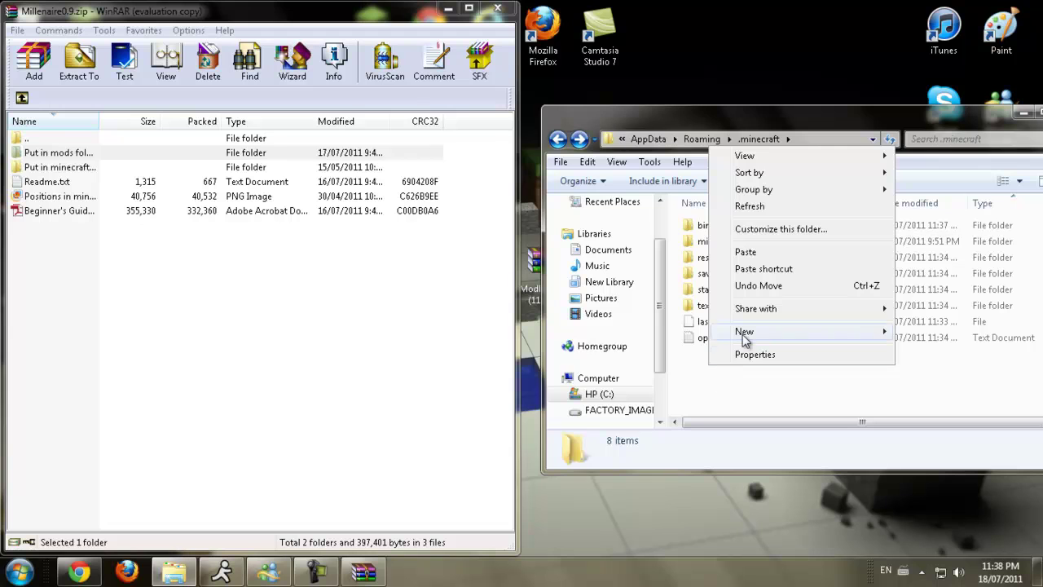
pyautogui.click(636, 332)
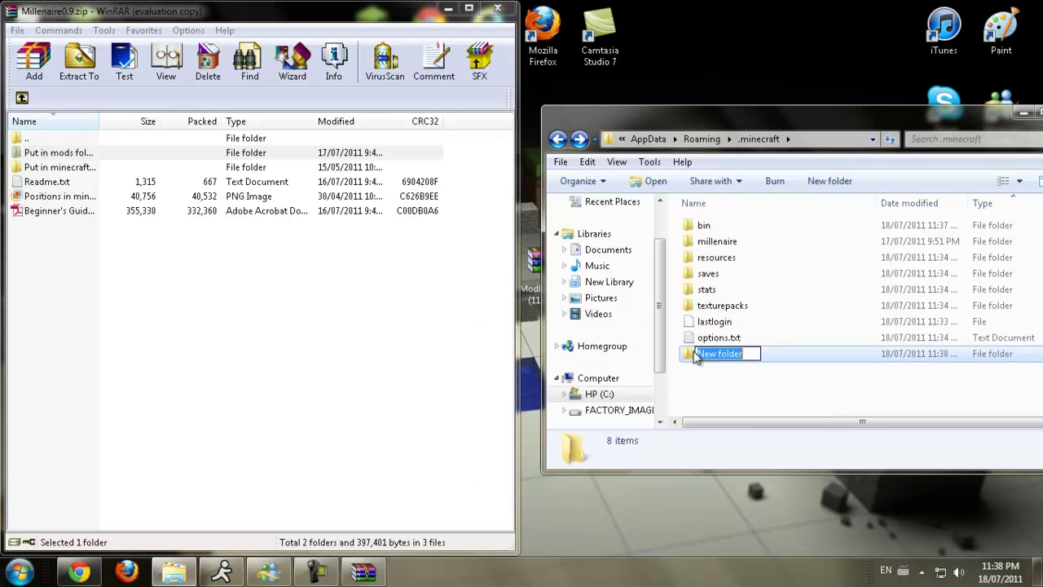
pyautogui.write('mod')
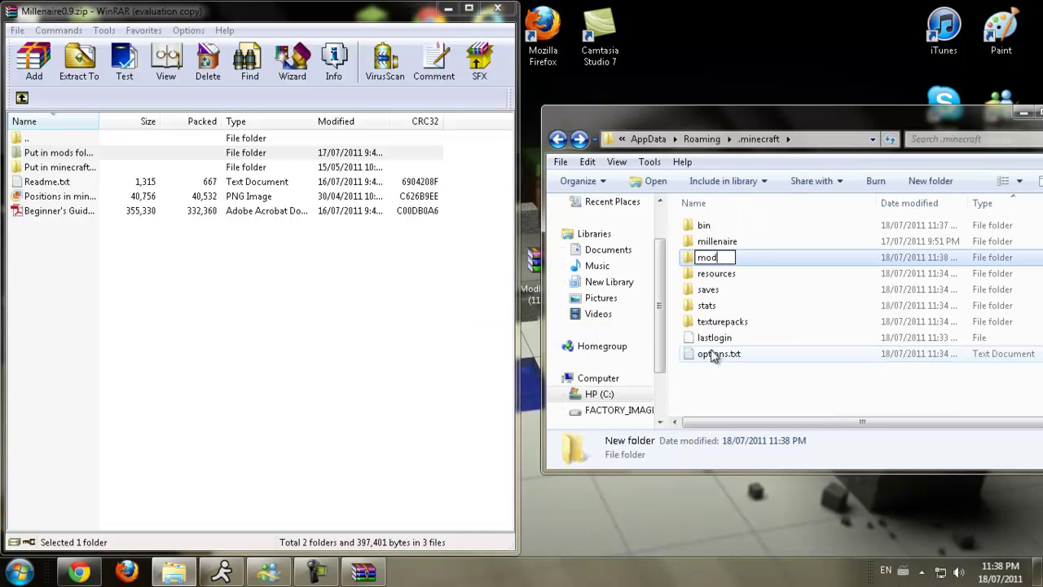
pyautogui.write('s')
pyautogui.press('Return')
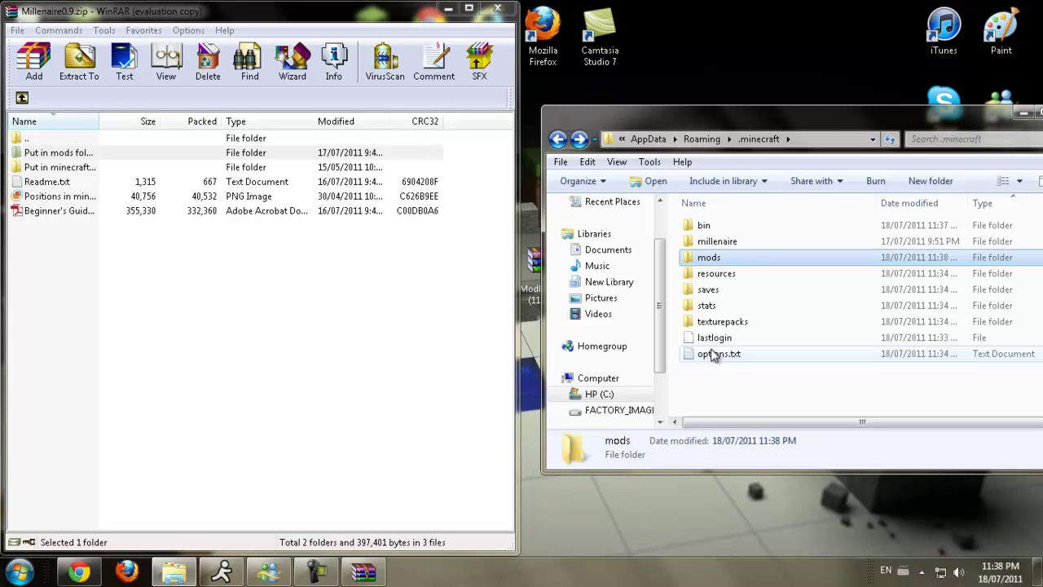
pyautogui.click(89, 153)
# Copy millenaire0.9.zip from the archive's mods section into .minecraft\mods
pyautogui.press('BackSpace')
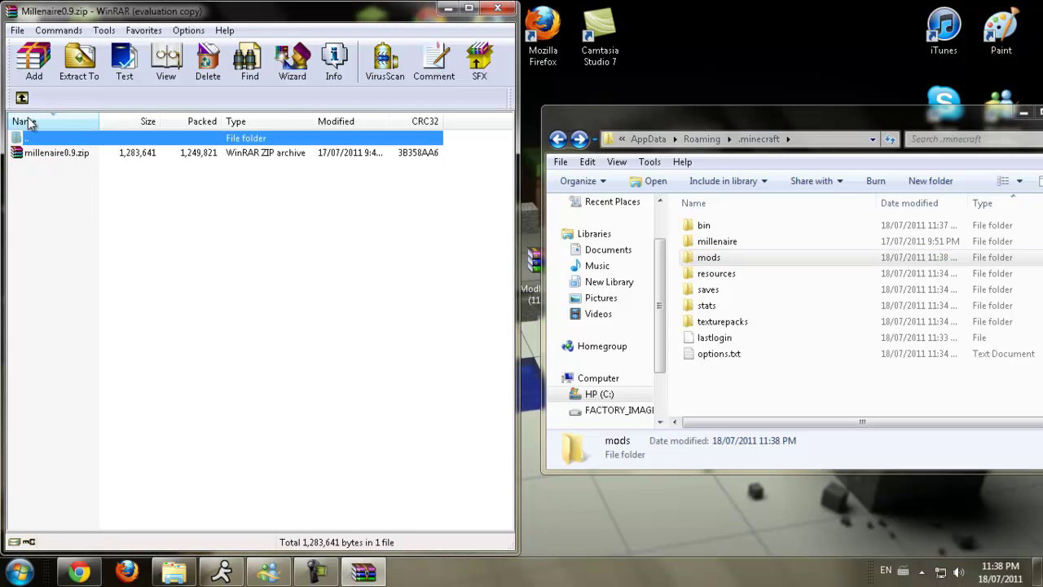
pyautogui.doubleClick(94, 153)
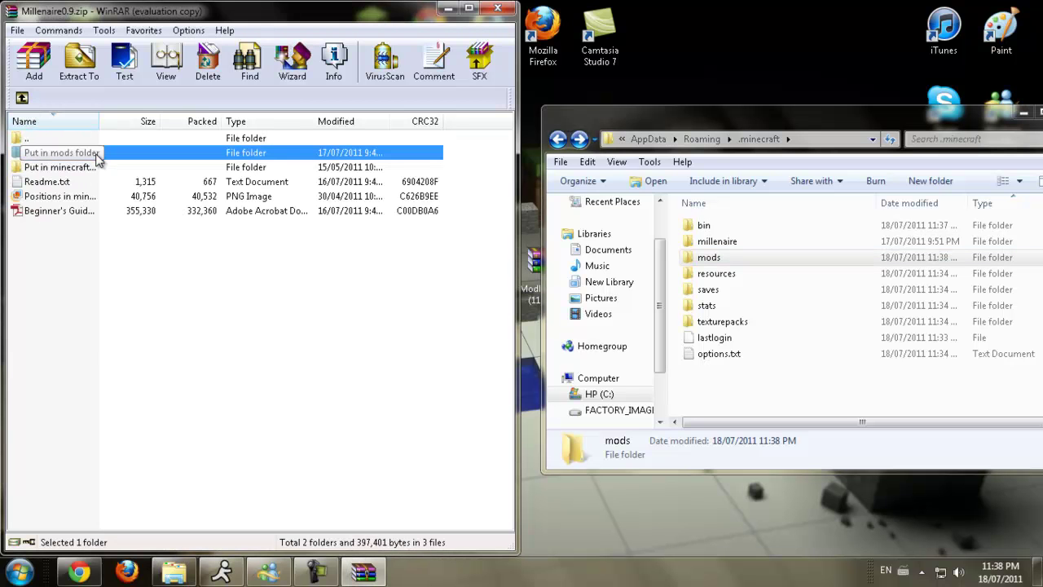
pyautogui.press('BackSpace')
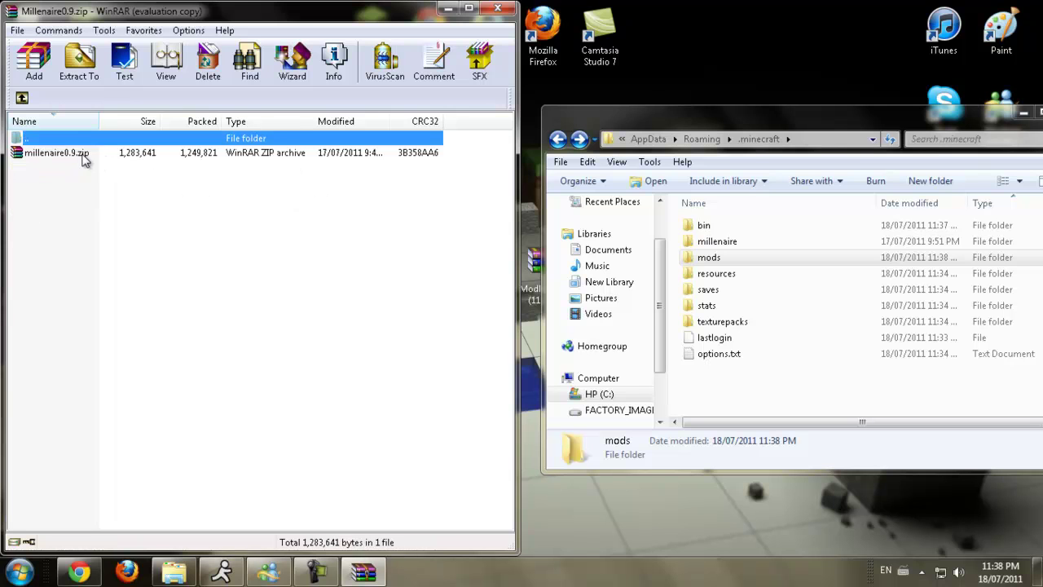
pyautogui.moveTo(81, 156)
pyautogui.mouseDown()
pyautogui.moveTo(173, 158)
pyautogui.moveTo(747, 254)
pyautogui.mouseUp()
pyautogui.doubleClick(747, 254)
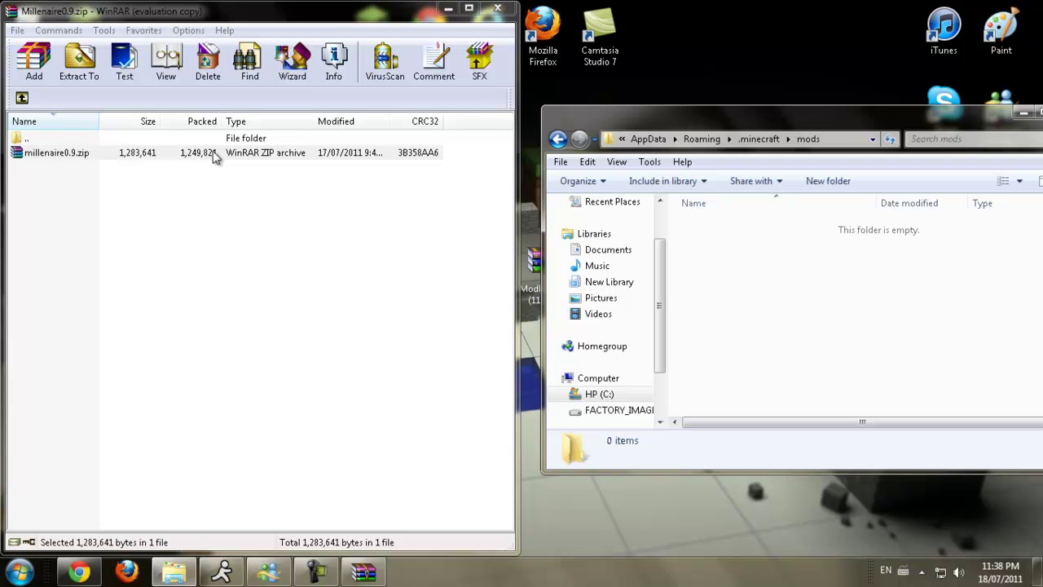
pyautogui.moveTo(214, 157)
pyautogui.mouseDown()
pyautogui.moveTo(665, 277)
pyautogui.moveTo(766, 325)
pyautogui.mouseUp()
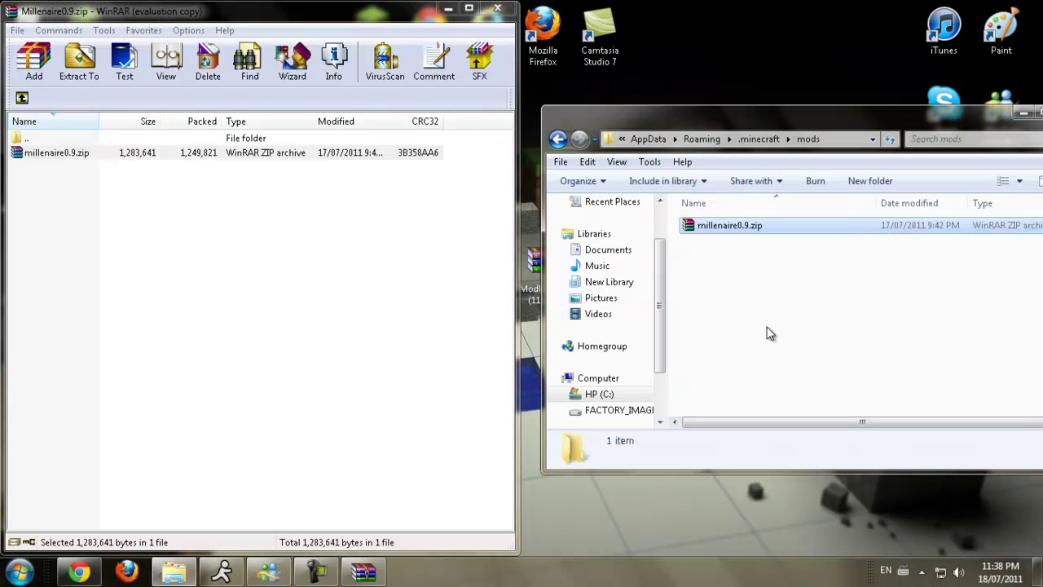
pyautogui.click(768, 334)
pyautogui.moveTo(697, 116); pyautogui.dragTo(662, 105)
# Close Explorer and WinRAR, then launch Minecraft and log in to the Beta 1.7.3 menu
pyautogui.click(1012, 101)
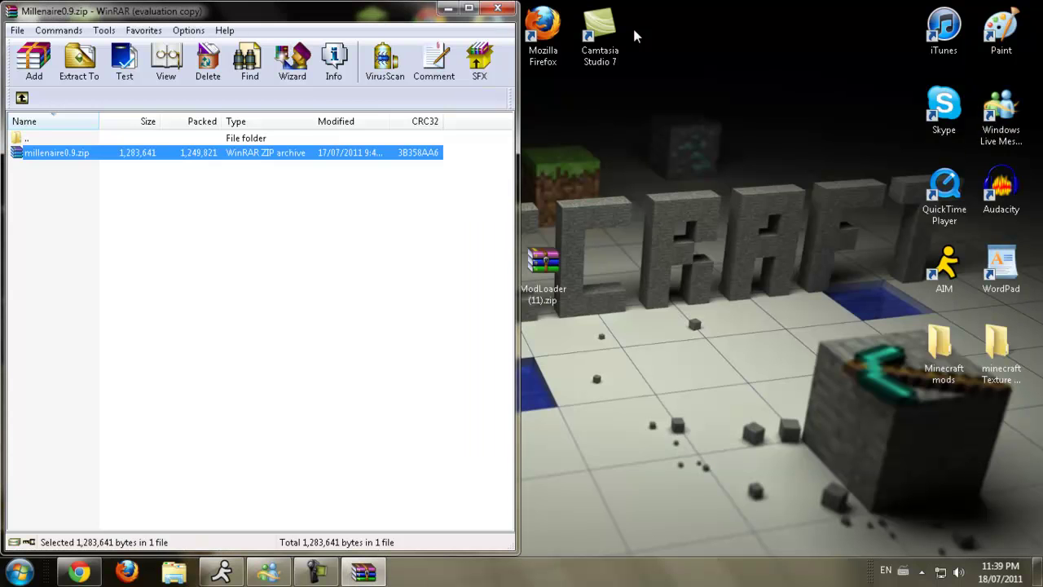
pyautogui.click(497, 8)
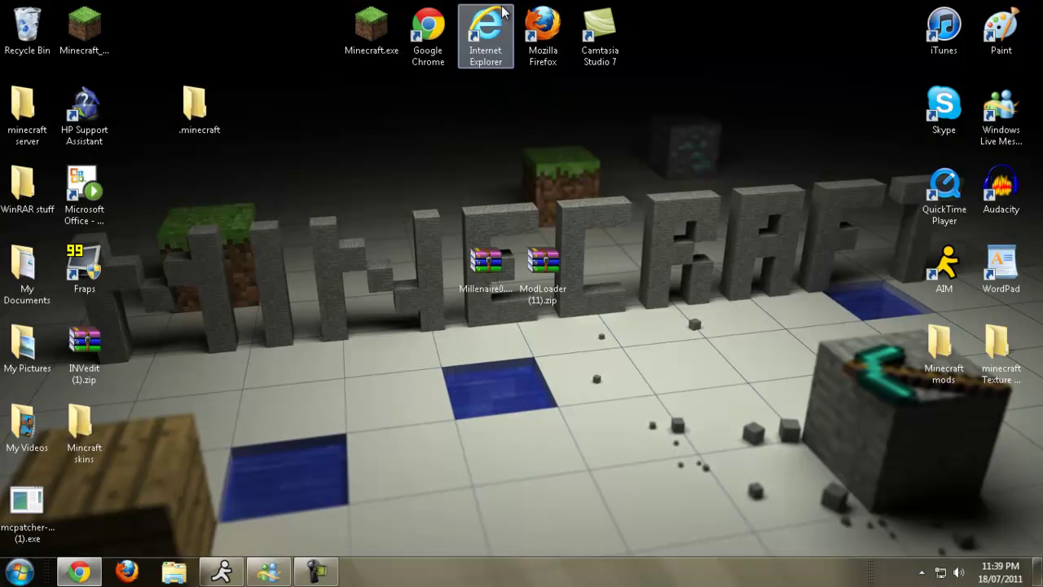
pyautogui.click(375, 37)
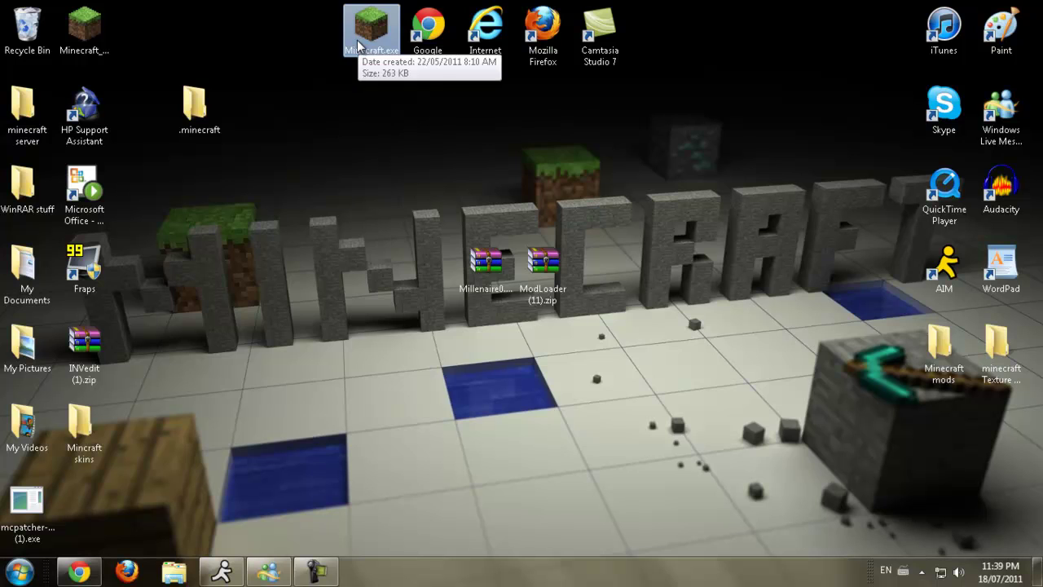
pyautogui.doubleClick(365, 51)
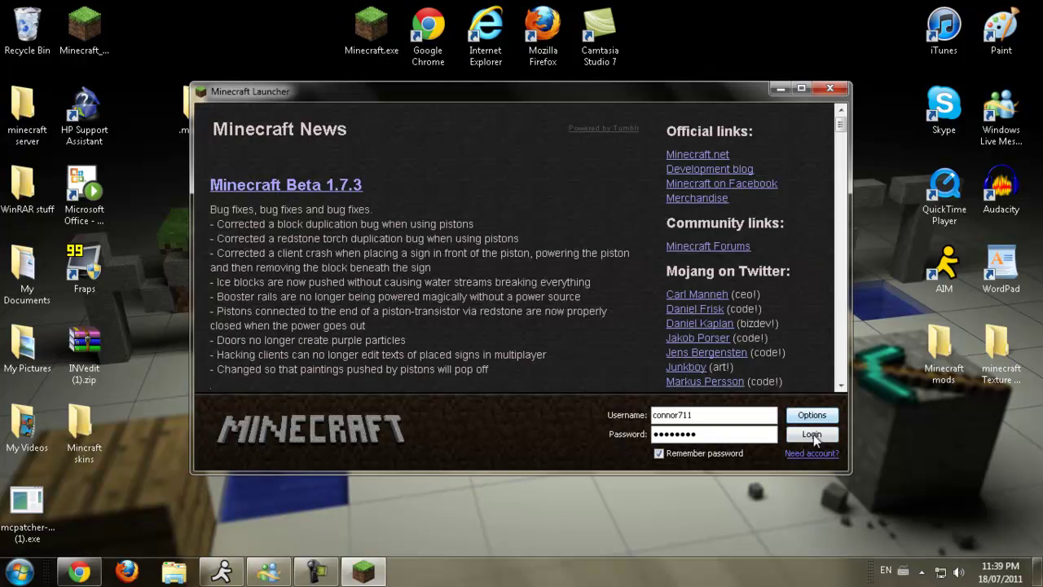
pyautogui.click(812, 433)
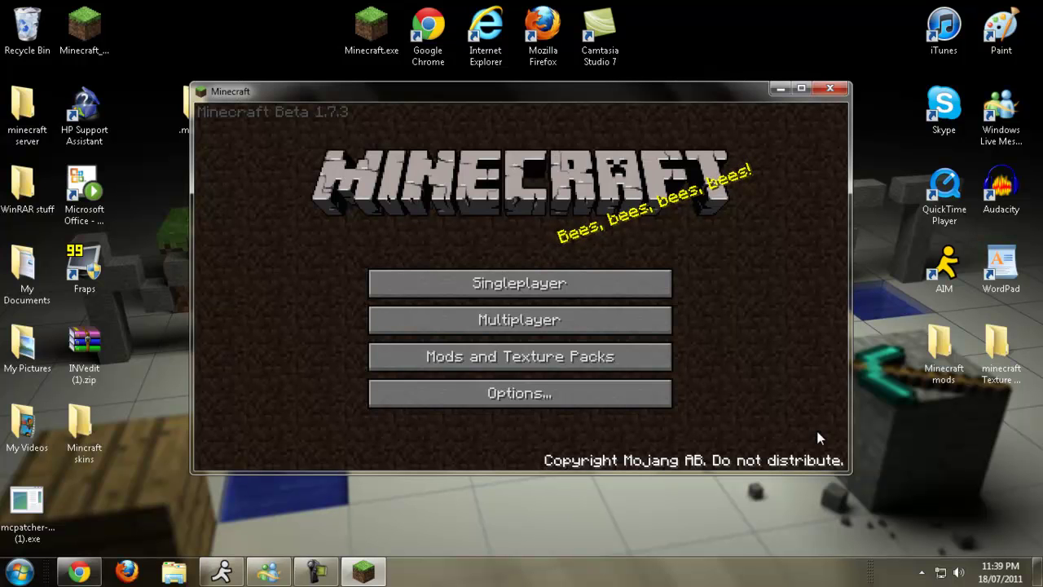
# Close the Minecraft game window to return to the desktop
pyautogui.click(839, 88)
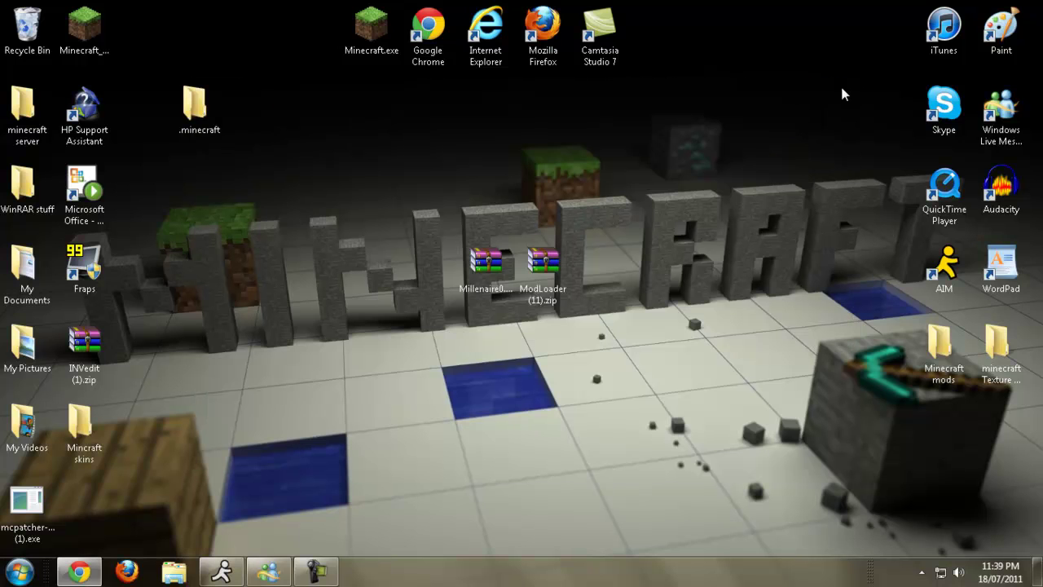